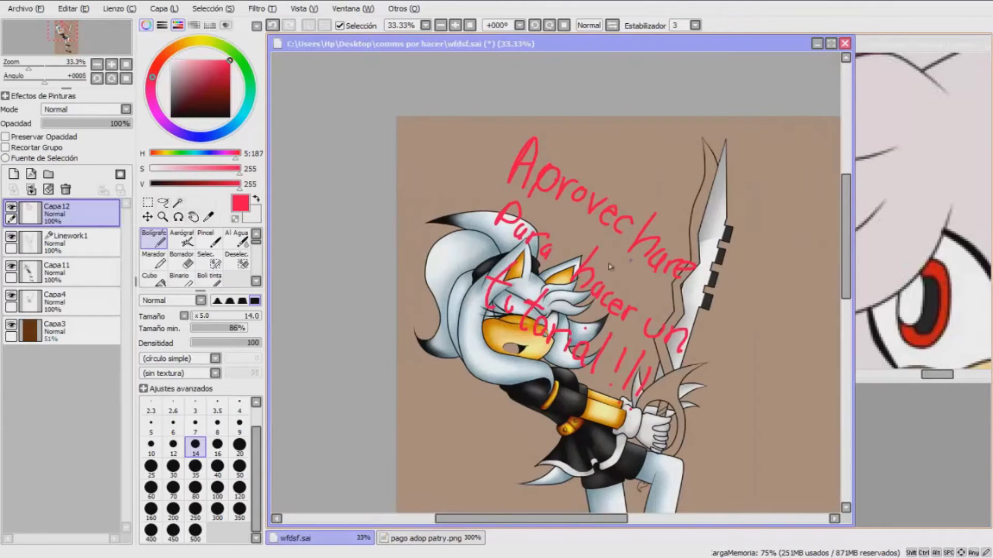
- Erase the red handwritten note across the drawing with the eraser at size 500
{"action": "left_click", "coordinate": [182, 260]}
{"action": "left_click", "coordinate": [195, 531]}
{"action": "mouse_move", "coordinate": [421, 202]}
{"action": "left_mouse_down"}
{"action": "mouse_move", "coordinate": [657, 187]}
{"action": "mouse_move", "coordinate": [532, 395]}
{"action": "mouse_move", "coordinate": [646, 382]}
{"action": "left_mouse_up"}
- Handwrite "de ojitos!" in red above the character with the pen and sketch a simple eye with lashes underneath
{"action": "scroll", "coordinate": [634, 130], "scroll_direction": "up", "scroll_amount": 2}
{"action": "left_click", "coordinate": [154, 239]}
{"action": "left_click_drag", "start_coordinate": [347, 132], "coordinate": [333, 182]}
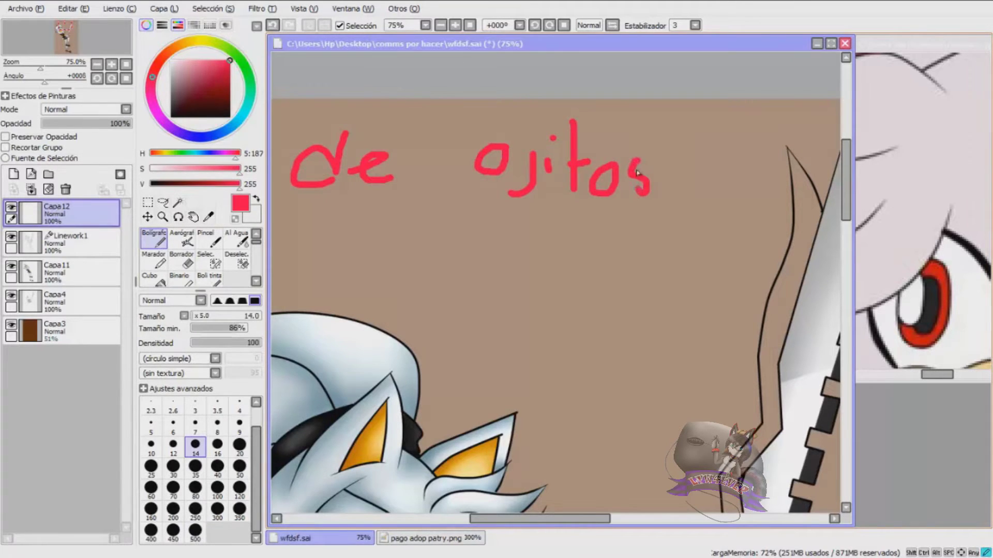
{"action": "left_click_drag", "start_coordinate": [512, 311], "coordinate": [602, 239]}
{"action": "left_click_drag", "start_coordinate": [625, 329], "coordinate": [539, 340]}
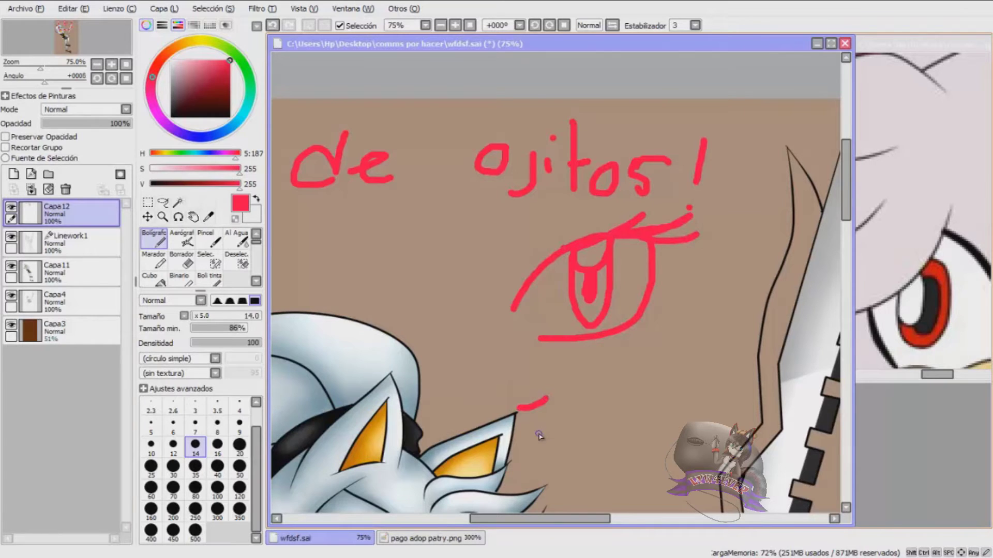
- Erase the red "de ojitos!" lettering and the eye sketch with the eraser at size 500
{"action": "left_click", "coordinate": [188, 261]}
{"action": "left_click", "coordinate": [195, 532]}
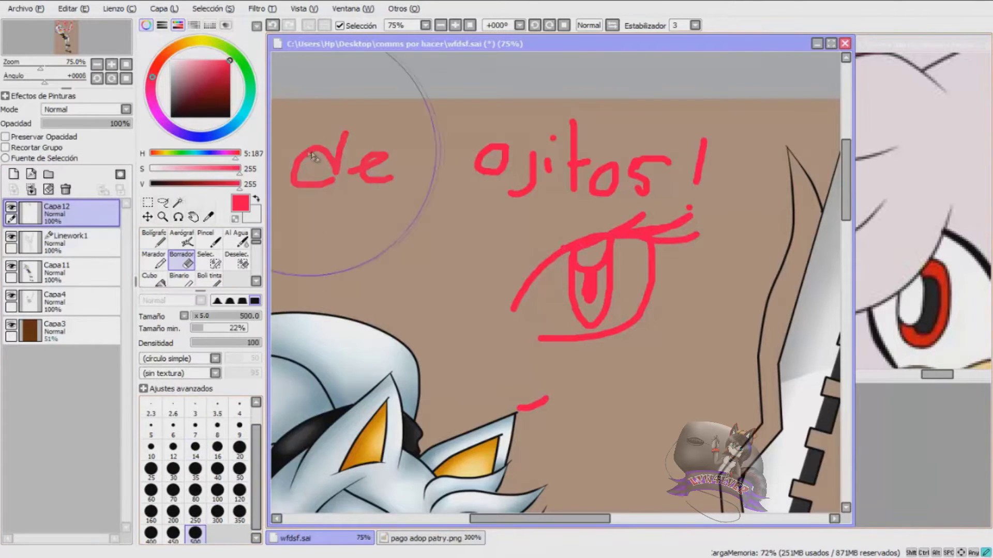
{"action": "left_click_drag", "start_coordinate": [320, 155], "coordinate": [589, 387]}
- Create a new layer group above Capa12 and add two empty layers inside it
{"action": "left_click", "coordinate": [45, 174]}
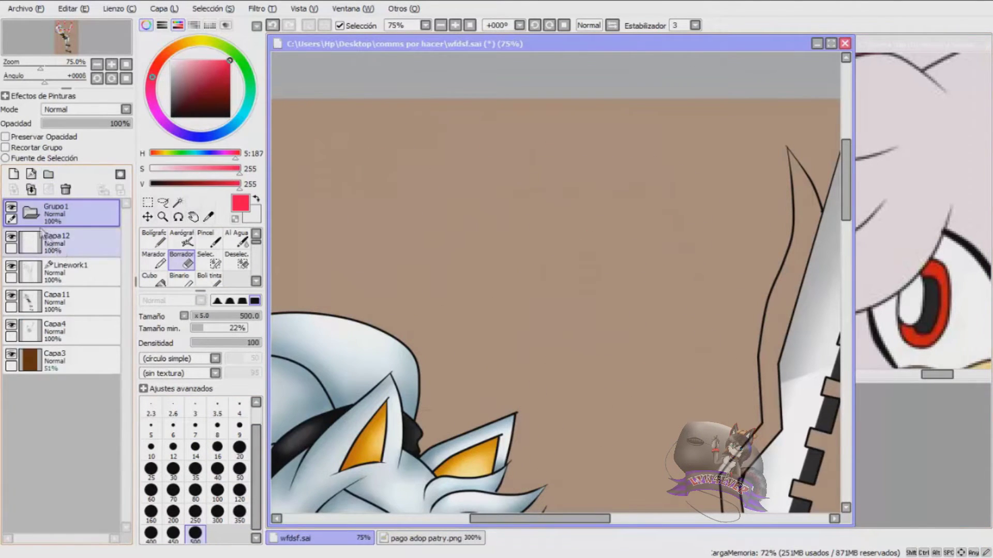
{"action": "left_click", "coordinate": [14, 174]}
{"action": "left_click", "coordinate": [14, 174]}
- On Capa12, handwrite "Primero Carpeta y 2 capas!!" in red and sketch a folder icon and two layer icons beside it
{"action": "left_click", "coordinate": [151, 241]}
{"action": "left_click", "coordinate": [57, 300]}
{"action": "left_click_drag", "start_coordinate": [353, 220], "coordinate": [376, 172]}
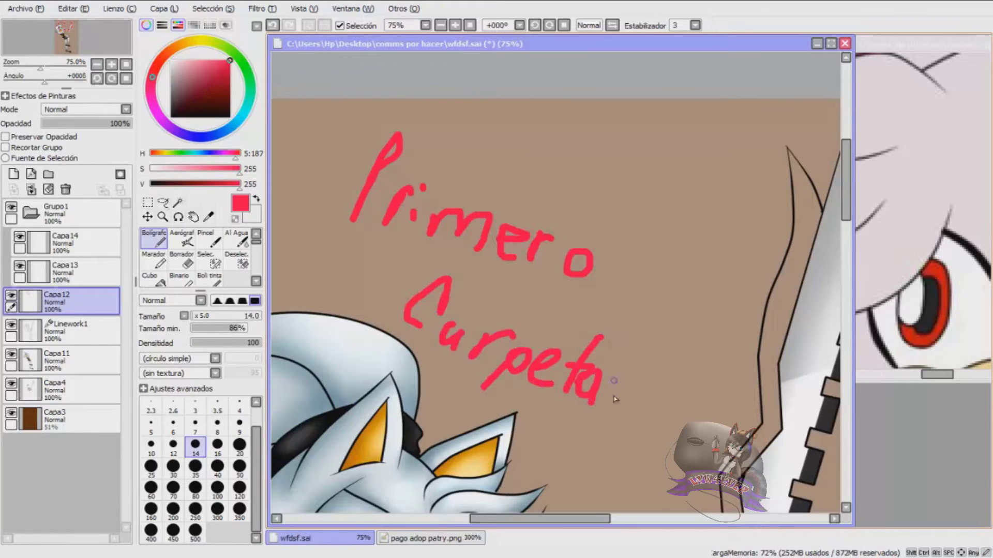
{"action": "left_click_drag", "start_coordinate": [700, 407], "coordinate": [735, 438]}
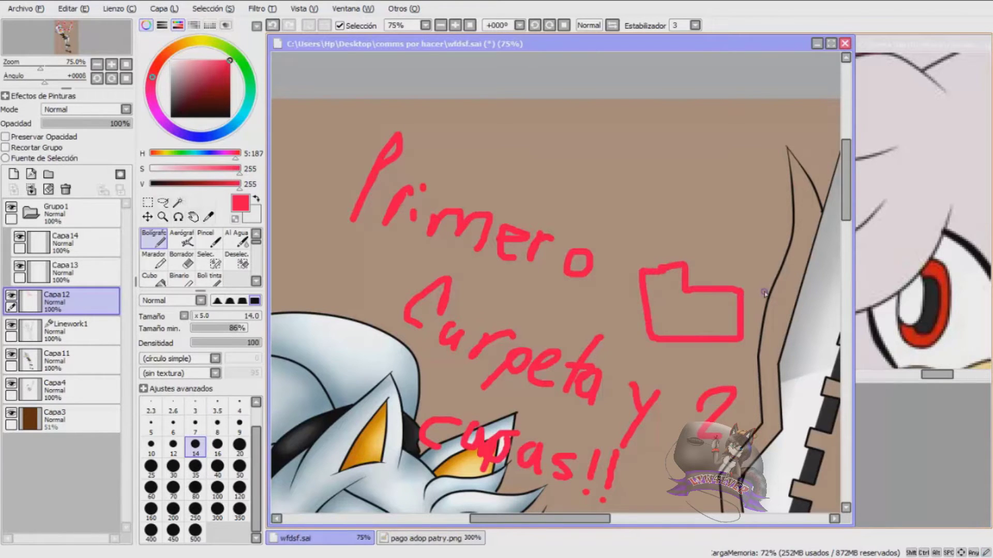
{"action": "scroll", "coordinate": [785, 306], "scroll_direction": "up", "scroll_amount": 1}
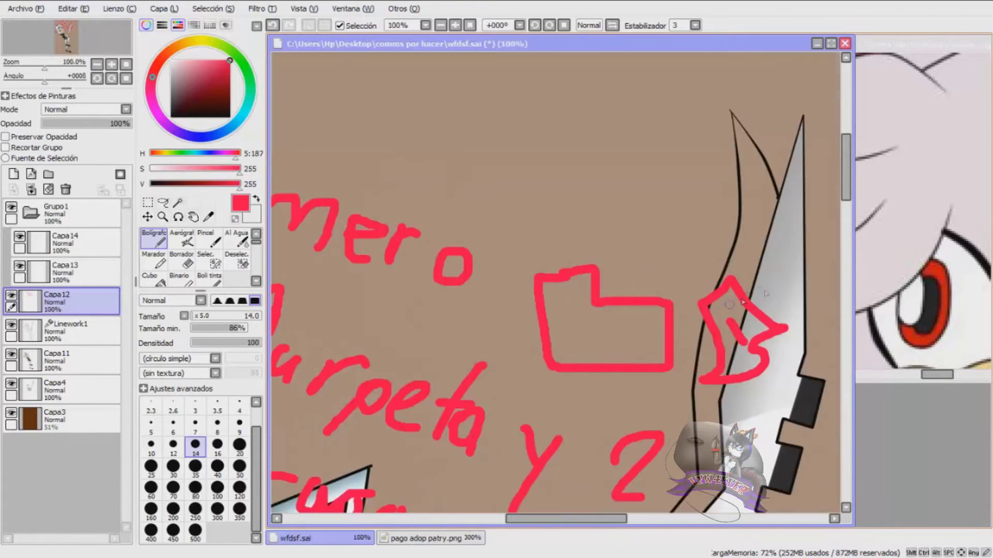
{"action": "left_click_drag", "start_coordinate": [780, 288], "coordinate": [813, 354]}
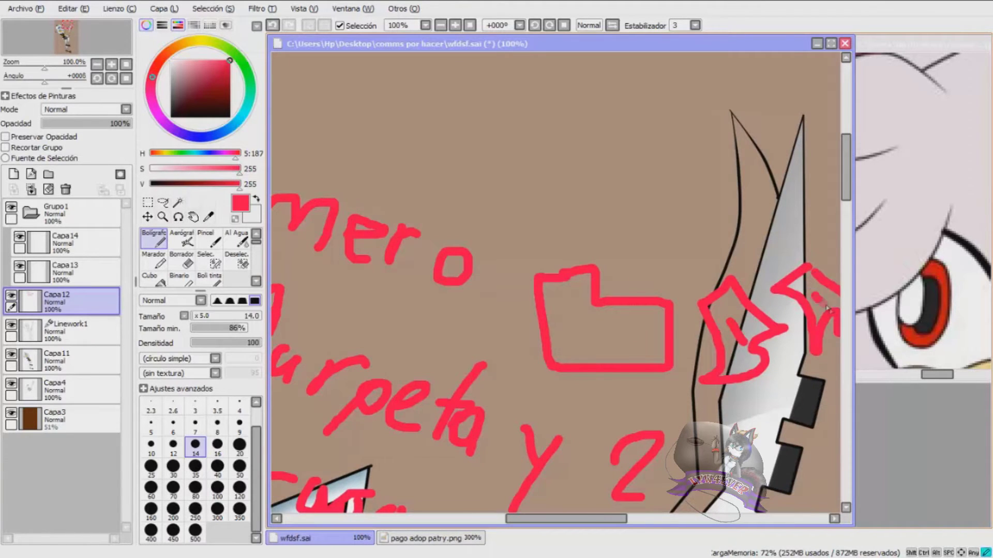
- Recolour the handwritten note dark blue with a filled clipping layer above Capa12, and remove that layer and the note
{"action": "scroll", "coordinate": [576, 222], "scroll_direction": "down", "scroll_amount": 2}
{"action": "left_click", "coordinate": [13, 174]}
{"action": "left_click", "coordinate": [5, 148]}
{"action": "left_click", "coordinate": [206, 81]}
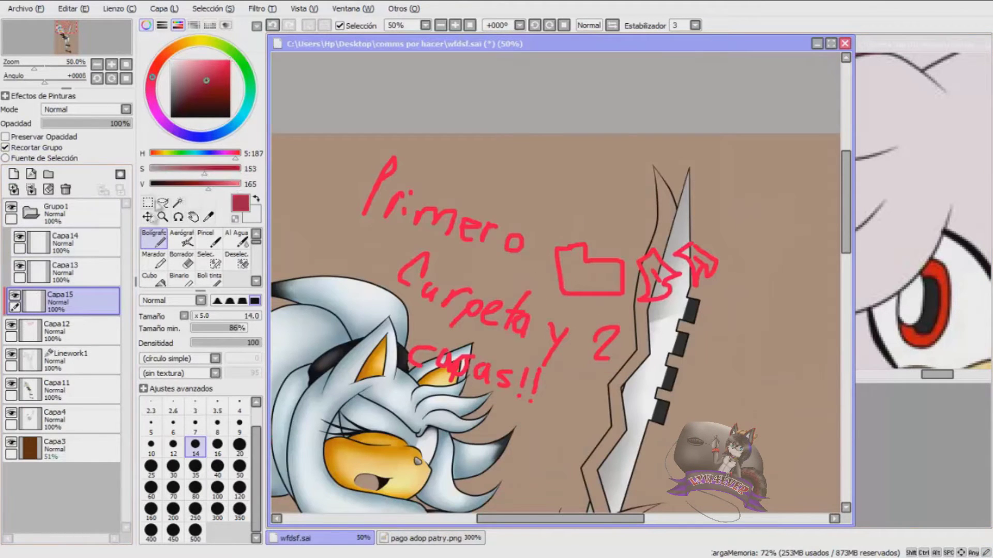
{"action": "left_click", "coordinate": [199, 137]}
{"action": "left_click", "coordinate": [153, 278]}
{"action": "left_click", "coordinate": [330, 248]}
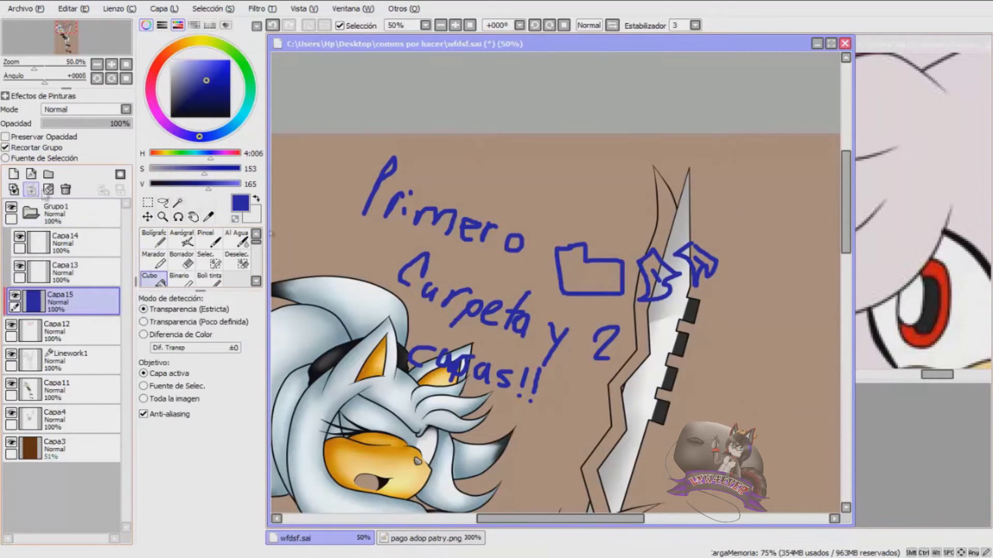
{"action": "left_click", "coordinate": [65, 189]}
- On Capa14, stamp a round dot with the pen at size 250 in the red sampled from the reference image's iris
{"action": "left_click", "coordinate": [85, 250]}
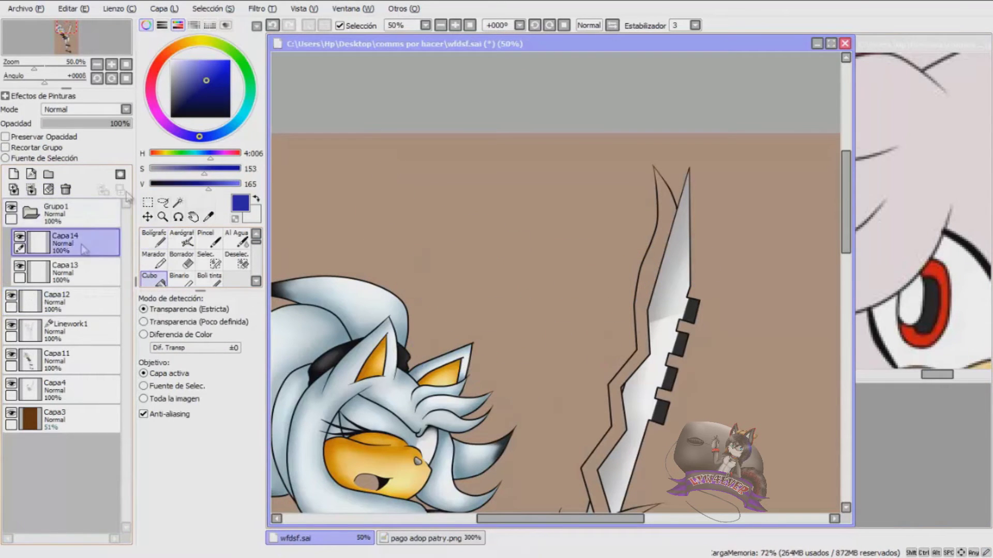
{"action": "left_click", "coordinate": [208, 217]}
{"action": "left_click", "coordinate": [937, 274]}
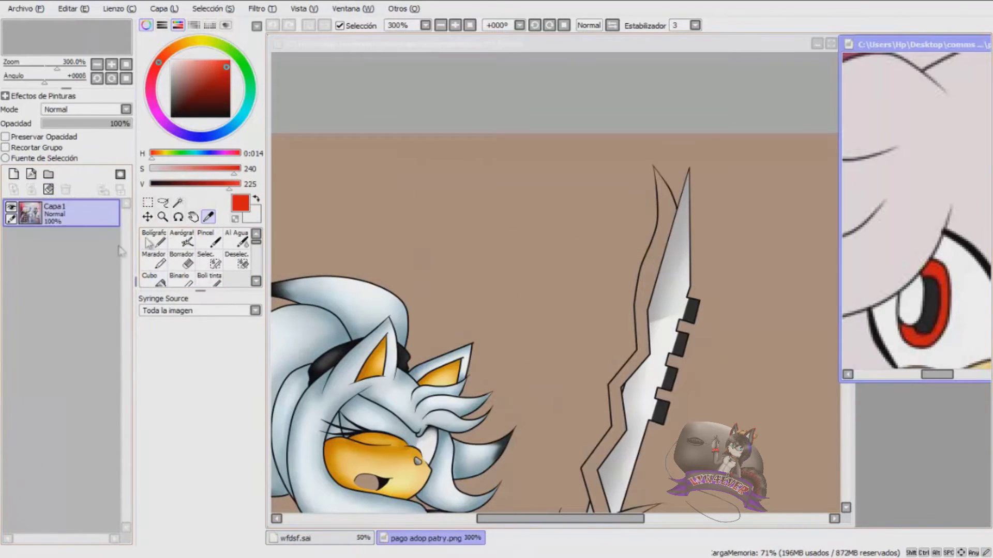
{"action": "left_click", "coordinate": [150, 240]}
{"action": "left_click", "coordinate": [311, 320]}
{"action": "left_click", "coordinate": [195, 511]}
{"action": "left_click", "coordinate": [510, 226]}
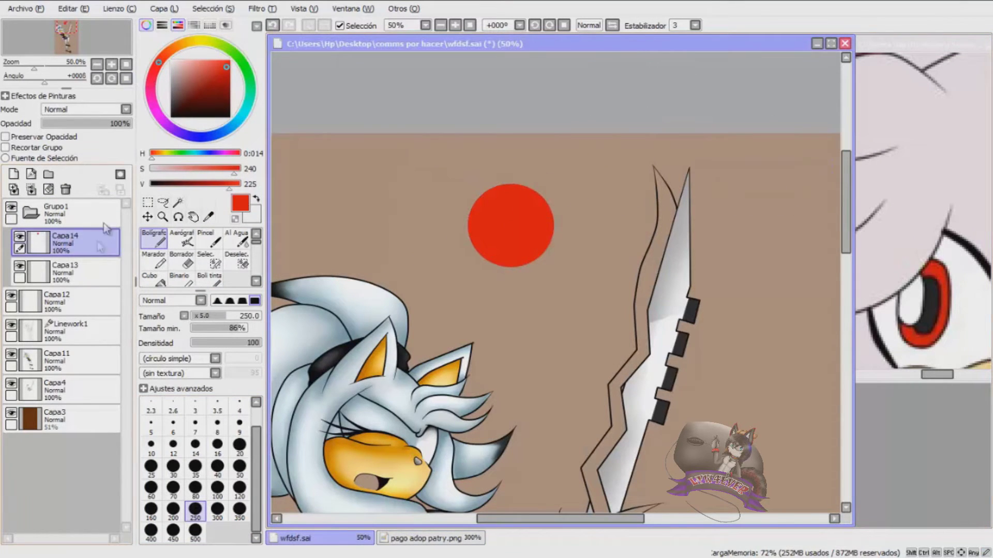
- On Capa13, stamp a black dot at size 300 centred behind the red circle to form its outline
{"action": "left_click", "coordinate": [171, 117]}
{"action": "left_click", "coordinate": [83, 269]}
{"action": "left_click", "coordinate": [216, 518]}
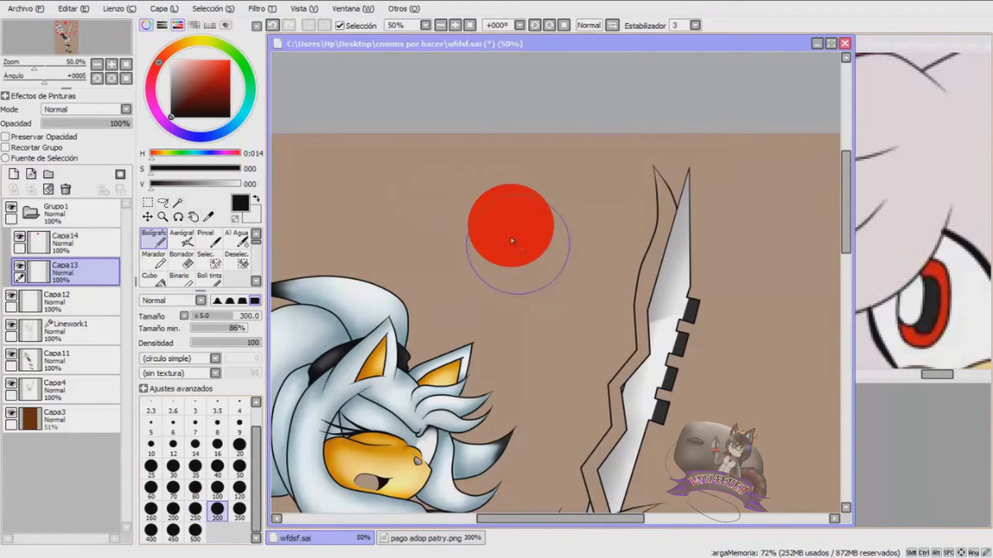
{"action": "left_click", "coordinate": [512, 229]}
{"action": "left_click", "coordinate": [513, 229]}
{"action": "left_click", "coordinate": [513, 229]}
{"action": "left_click", "coordinate": [151, 468]}
{"action": "scroll", "coordinate": [321, 355], "scroll_direction": "up", "scroll_amount": 2}
{"action": "mouse_move", "coordinate": [428, 258]}
{"action": "left_mouse_down"}
{"action": "mouse_move", "coordinate": [394, 268]}
{"action": "mouse_move", "coordinate": [414, 315]}
{"action": "left_mouse_up"}
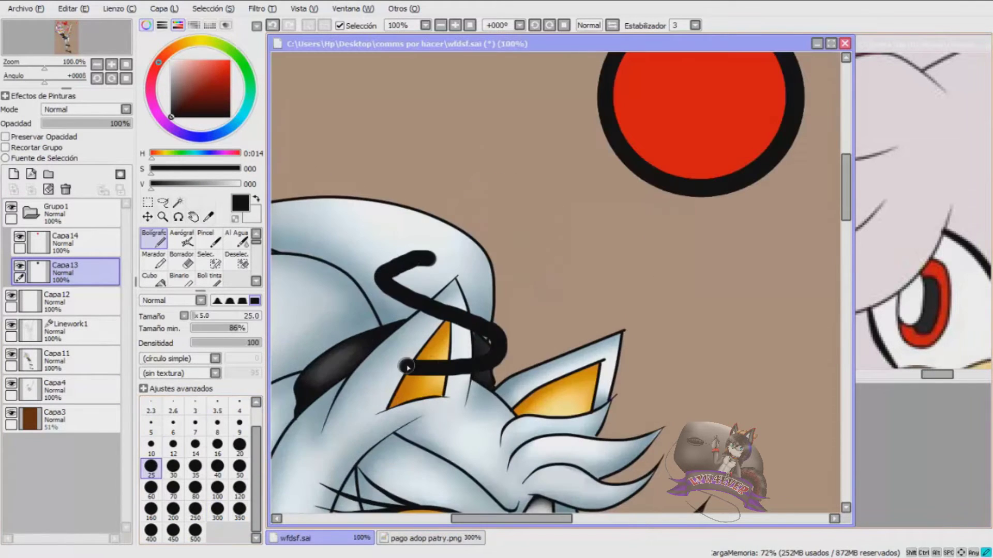
{"action": "key", "text": "ctrl+z"}
- Handwrite "Sigue lo que hago" in black below the circle with the pen at size 12
{"action": "left_click", "coordinate": [174, 444]}
{"action": "mouse_move", "coordinate": [597, 233]}
{"action": "left_mouse_down"}
{"action": "mouse_move", "coordinate": [548, 248]}
{"action": "mouse_move", "coordinate": [546, 282]}
{"action": "left_mouse_up"}
{"action": "left_click_drag", "start_coordinate": [699, 268], "coordinate": [637, 319]}
{"action": "scroll", "coordinate": [731, 315], "scroll_direction": "up", "scroll_amount": 1}
{"action": "left_click_drag", "start_coordinate": [731, 315], "coordinate": [591, 253]}
{"action": "left_click_drag", "start_coordinate": [534, 195], "coordinate": [498, 275]}
{"action": "mouse_move", "coordinate": [573, 257]}
{"action": "left_mouse_down"}
{"action": "mouse_move", "coordinate": [537, 287]}
{"action": "mouse_move", "coordinate": [575, 258]}
{"action": "left_mouse_up"}
{"action": "mouse_move", "coordinate": [708, 271]}
{"action": "left_mouse_down"}
{"action": "mouse_move", "coordinate": [672, 299]}
{"action": "mouse_move", "coordinate": [671, 359]}
{"action": "left_mouse_up"}
{"action": "left_click_drag", "start_coordinate": [728, 272], "coordinate": [799, 311]}
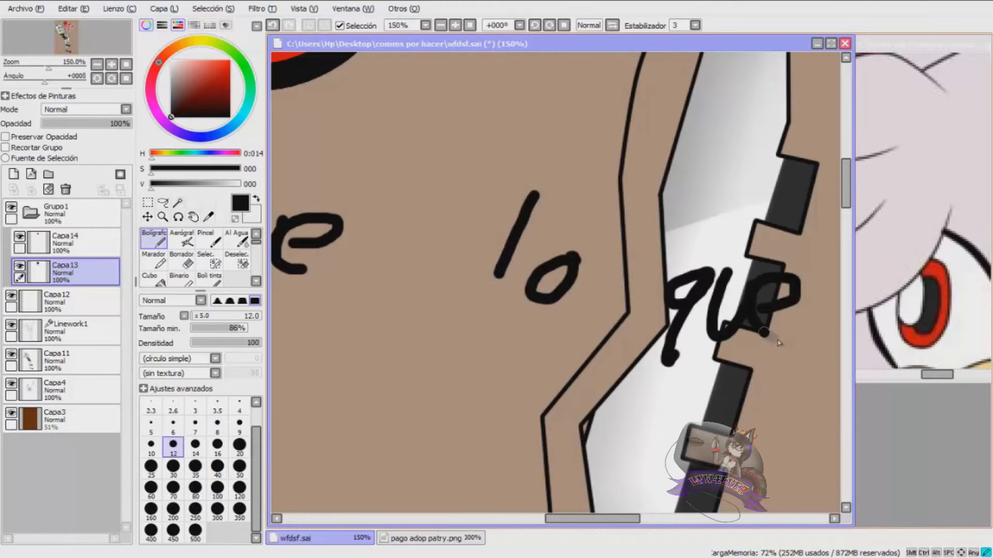
{"action": "scroll", "coordinate": [750, 300], "scroll_direction": "down", "scroll_amount": 1}
{"action": "scroll", "coordinate": [750, 300], "scroll_direction": "right", "scroll_amount": 3}
{"action": "left_click_drag", "start_coordinate": [687, 239], "coordinate": [684, 326]}
{"action": "left_click_drag", "start_coordinate": [756, 294], "coordinate": [728, 374]}
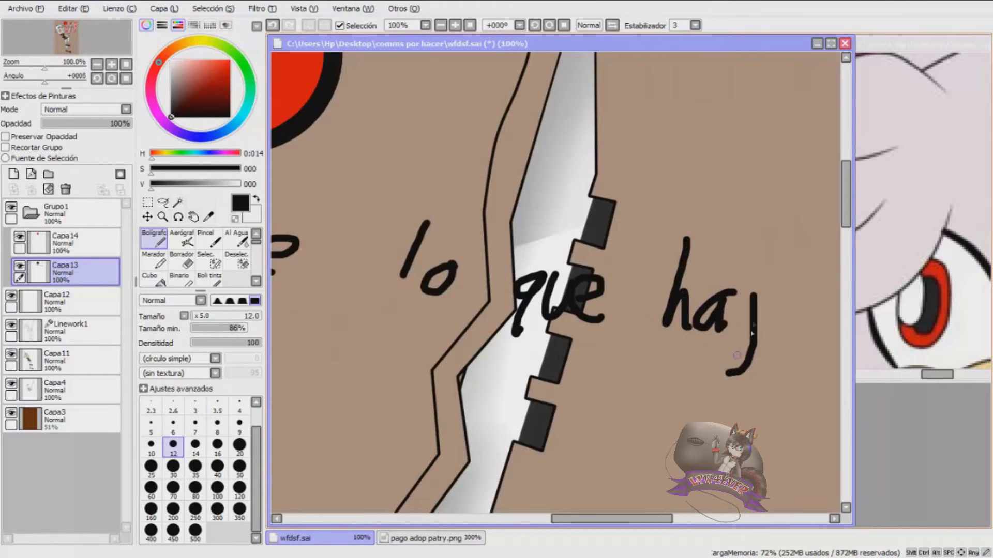
- Handwrite "Atencion a" in black below the first line of the note with the pen at size 12
{"action": "scroll", "coordinate": [776, 309], "scroll_direction": "down", "scroll_amount": 3}
{"action": "scroll", "coordinate": [620, 334], "scroll_direction": "up", "scroll_amount": 6}
{"action": "left_click_drag", "start_coordinate": [588, 207], "coordinate": [476, 447]}
{"action": "left_click_drag", "start_coordinate": [588, 207], "coordinate": [611, 398]}
{"action": "left_click_drag", "start_coordinate": [494, 321], "coordinate": [582, 323]}
{"action": "left_click_drag", "start_coordinate": [672, 214], "coordinate": [653, 412]}
{"action": "left_click_drag", "start_coordinate": [635, 358], "coordinate": [693, 351]}
{"action": "mouse_move", "coordinate": [711, 399]}
{"action": "left_mouse_down"}
{"action": "mouse_move", "coordinate": [718, 382]}
{"action": "mouse_move", "coordinate": [760, 429]}
{"action": "left_mouse_up"}
{"action": "left_click_drag", "start_coordinate": [771, 361], "coordinate": [822, 440]}
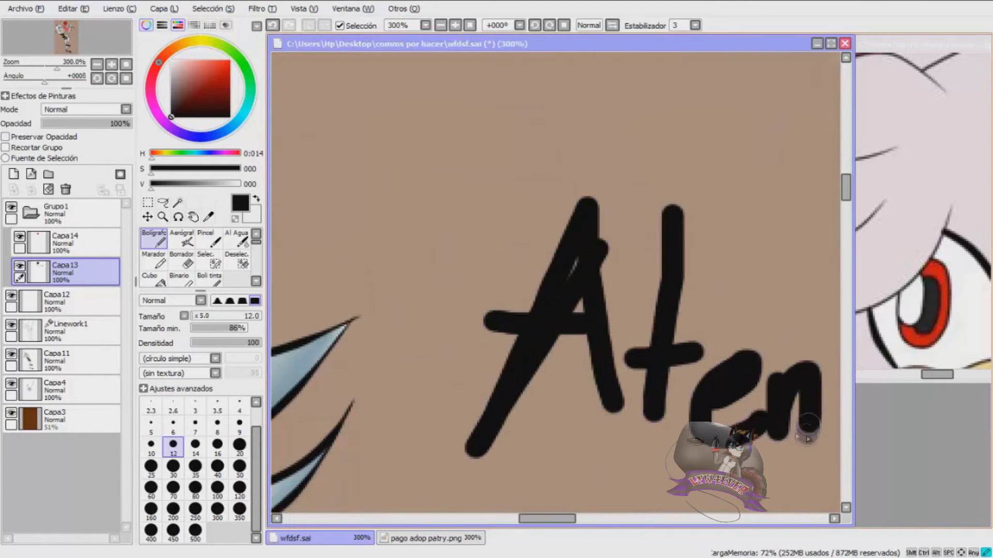
{"action": "scroll", "coordinate": [672, 362], "scroll_direction": "right", "scroll_amount": 5}
{"action": "left_click_drag", "start_coordinate": [416, 248], "coordinate": [424, 303]}
{"action": "left_click_drag", "start_coordinate": [448, 264], "coordinate": [447, 305]}
{"action": "left_click", "coordinate": [447, 230]}
{"action": "mouse_move", "coordinate": [535, 280]}
{"action": "left_mouse_down"}
{"action": "mouse_move", "coordinate": [486, 295]}
{"action": "mouse_move", "coordinate": [535, 274]}
{"action": "left_mouse_up"}
{"action": "left_click_drag", "start_coordinate": [580, 277], "coordinate": [608, 340]}
{"action": "left_click_drag", "start_coordinate": [712, 278], "coordinate": [721, 331]}
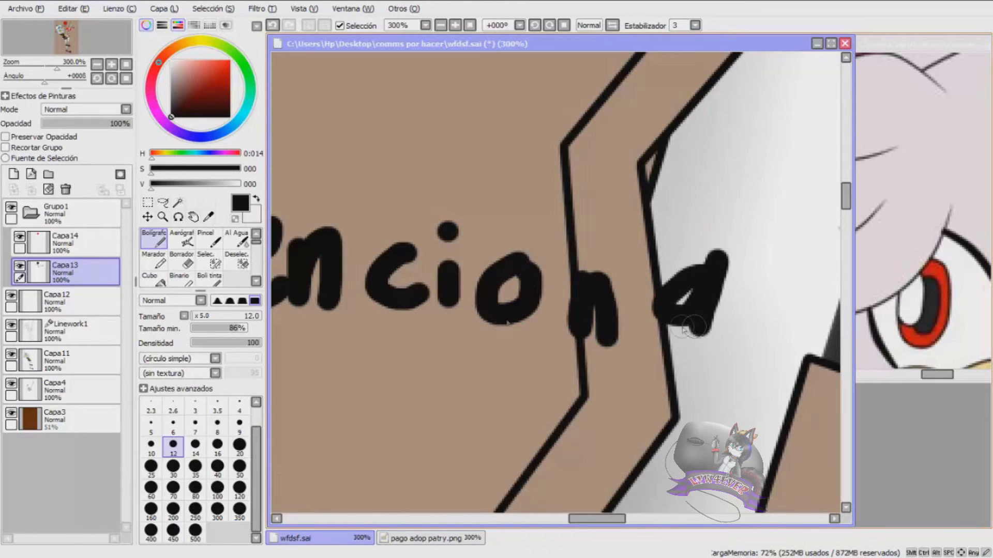
- Handwrite "Mode" in light pink below "Atencion a" with the pen at size 35
{"action": "scroll", "coordinate": [704, 316], "scroll_direction": "down", "scroll_amount": 2}
{"action": "left_click", "coordinate": [195, 60]}
{"action": "left_click", "coordinate": [194, 468]}
{"action": "mouse_move", "coordinate": [349, 468]}
{"action": "left_mouse_down"}
{"action": "mouse_move", "coordinate": [416, 372]}
{"action": "mouse_move", "coordinate": [437, 470]}
{"action": "left_mouse_up"}
{"action": "mouse_move", "coordinate": [504, 398]}
{"action": "left_mouse_down"}
{"action": "mouse_move", "coordinate": [460, 429]}
{"action": "mouse_move", "coordinate": [512, 406]}
{"action": "left_mouse_up"}
{"action": "mouse_move", "coordinate": [572, 373]}
{"action": "left_mouse_down"}
{"action": "mouse_move", "coordinate": [571, 471]}
{"action": "mouse_move", "coordinate": [574, 437]}
{"action": "mouse_move", "coordinate": [641, 408]}
{"action": "mouse_move", "coordinate": [683, 465]}
{"action": "left_mouse_up"}
- Handwrite "todo" in bright green beside the sword hilt with the pen at size 30
{"action": "scroll", "coordinate": [592, 318], "scroll_direction": "down", "scroll_amount": 1}
{"action": "left_click", "coordinate": [195, 445]}
{"action": "left_click", "coordinate": [245, 56]}
{"action": "left_click", "coordinate": [229, 61]}
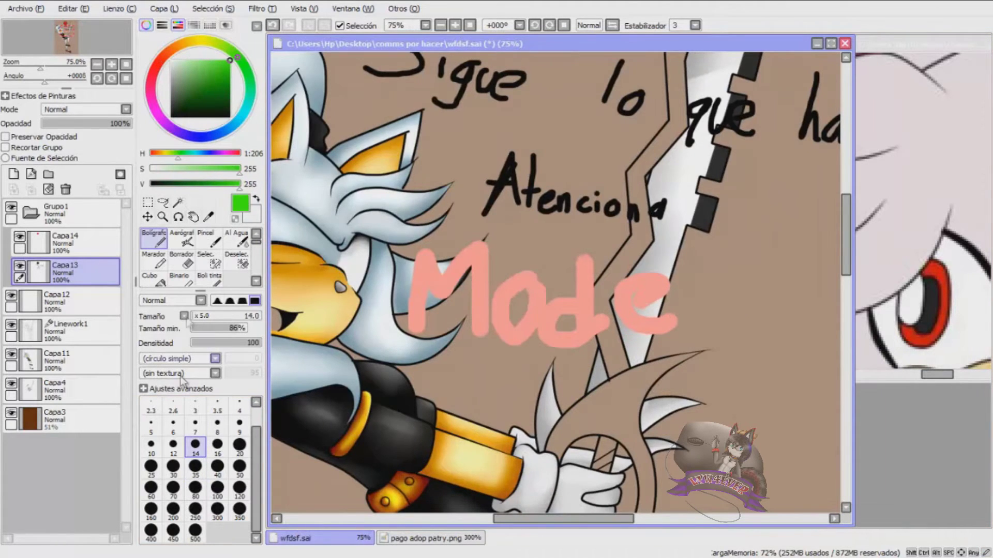
{"action": "left_click", "coordinate": [173, 468]}
{"action": "scroll", "coordinate": [448, 282], "scroll_direction": "up", "scroll_amount": 3}
{"action": "mouse_move", "coordinate": [509, 215]}
{"action": "left_mouse_down"}
{"action": "mouse_move", "coordinate": [398, 422]}
{"action": "mouse_move", "coordinate": [512, 432]}
{"action": "left_mouse_up"}
{"action": "left_click_drag", "start_coordinate": [377, 310], "coordinate": [475, 302]}
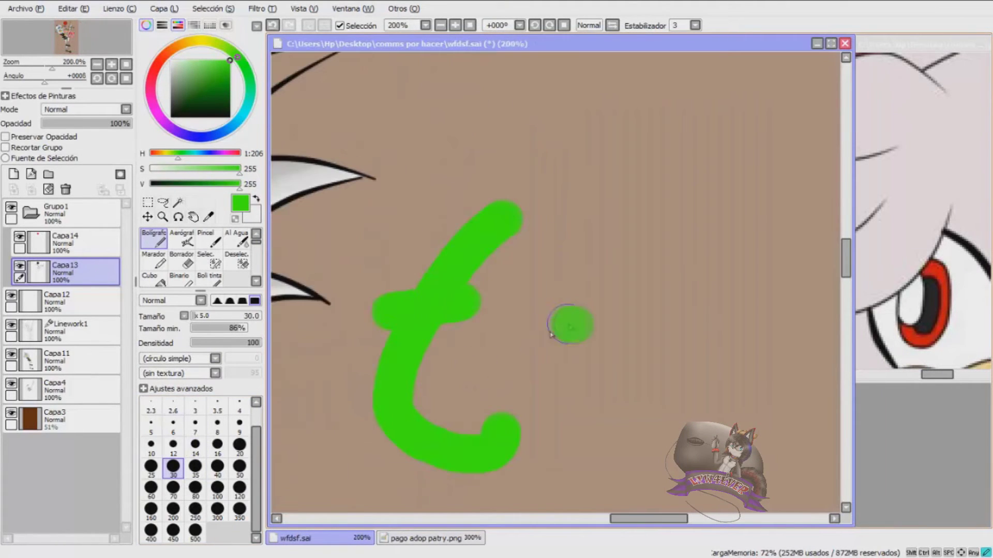
{"action": "left_click_drag", "start_coordinate": [567, 325], "coordinate": [590, 336]}
{"action": "left_click_drag", "start_coordinate": [711, 243], "coordinate": [721, 365]}
{"action": "mouse_move", "coordinate": [705, 315]}
{"action": "left_mouse_down"}
{"action": "mouse_move", "coordinate": [783, 322]}
{"action": "mouse_move", "coordinate": [796, 293]}
{"action": "left_mouse_up"}
- Handwrite "tendra" in bright green directly below "todo"
{"action": "scroll", "coordinate": [598, 277], "scroll_direction": "down", "scroll_amount": 1}
{"action": "left_click_drag", "start_coordinate": [598, 276], "coordinate": [741, 105]}
{"action": "mouse_move", "coordinate": [506, 282]}
{"action": "left_mouse_down"}
{"action": "mouse_move", "coordinate": [470, 347]}
{"action": "mouse_move", "coordinate": [519, 382]}
{"action": "left_mouse_up"}
{"action": "mouse_move", "coordinate": [435, 339]}
{"action": "left_mouse_down"}
{"action": "mouse_move", "coordinate": [521, 330]}
{"action": "mouse_move", "coordinate": [608, 377]}
{"action": "left_mouse_up"}
{"action": "left_click_drag", "start_coordinate": [637, 337], "coordinate": [693, 377]}
{"action": "left_click_drag", "start_coordinate": [754, 286], "coordinate": [762, 381]}
{"action": "left_click_drag", "start_coordinate": [737, 340], "coordinate": [759, 388]}
{"action": "left_click_drag", "start_coordinate": [795, 330], "coordinate": [840, 310]}
{"action": "scroll", "coordinate": [791, 362], "scroll_direction": "down", "scroll_amount": 2}
{"action": "scroll", "coordinate": [757, 366], "scroll_direction": "up", "scroll_amount": 1}
{"action": "left_click_drag", "start_coordinate": [726, 333], "coordinate": [743, 376]}
{"action": "scroll", "coordinate": [733, 378], "scroll_direction": "down", "scroll_amount": 3}
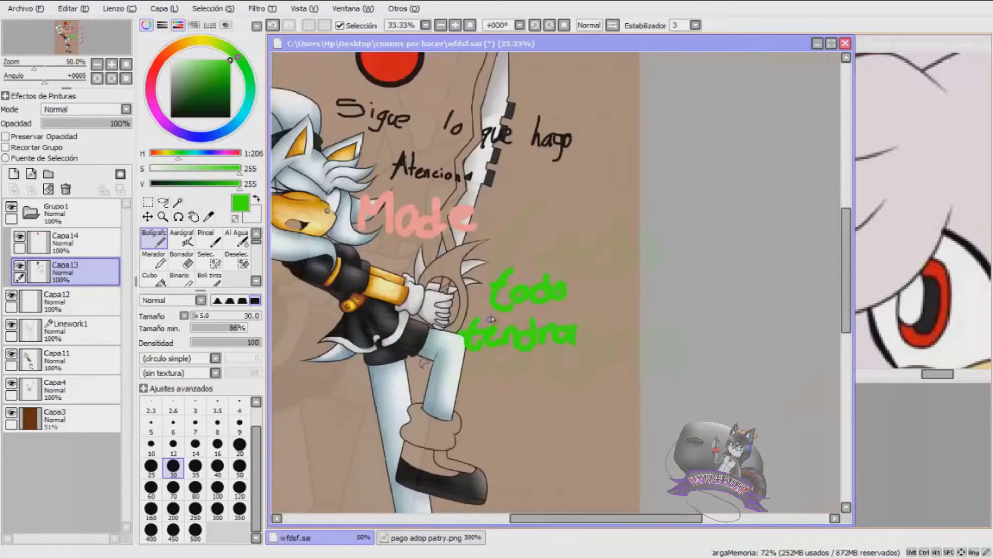
- Handwrite "recortar" in orange over the character's raised leg with the pen at size 12
{"action": "scroll", "coordinate": [672, 310], "scroll_direction": "up", "scroll_amount": 2}
{"action": "left_click", "coordinate": [187, 47]}
{"action": "left_click", "coordinate": [173, 445]}
{"action": "scroll", "coordinate": [498, 228], "scroll_direction": "up", "scroll_amount": 4}
{"action": "mouse_move", "coordinate": [437, 362]}
{"action": "left_mouse_down"}
{"action": "mouse_move", "coordinate": [520, 214]}
{"action": "mouse_move", "coordinate": [600, 207]}
{"action": "left_mouse_up"}
{"action": "left_click_drag", "start_coordinate": [538, 310], "coordinate": [636, 376]}
{"action": "left_click_drag", "start_coordinate": [724, 282], "coordinate": [711, 398]}
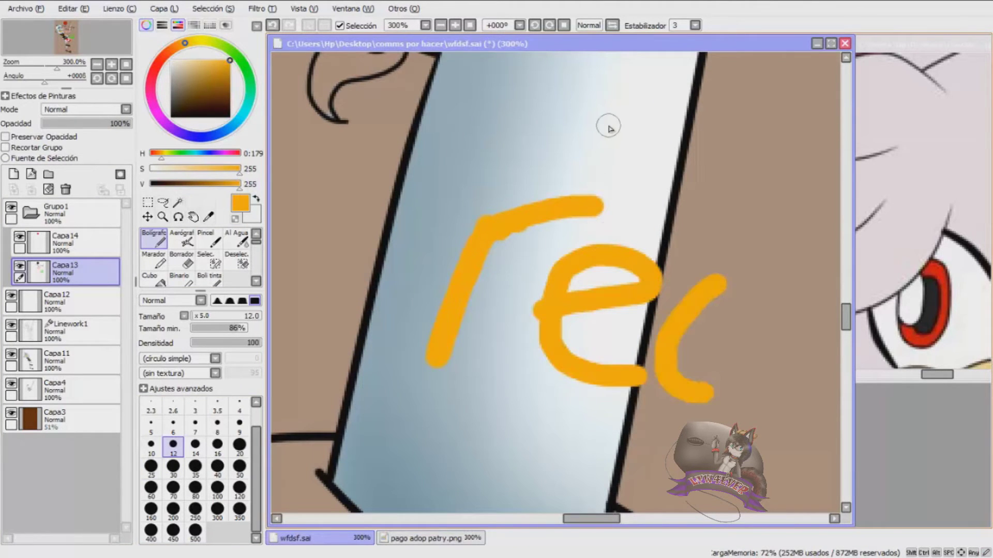
{"action": "scroll", "coordinate": [627, 371], "scroll_direction": "down", "scroll_amount": 3}
{"action": "scroll", "coordinate": [650, 395], "scroll_direction": "up", "scroll_amount": 5}
{"action": "left_click_drag", "start_coordinate": [744, 254], "coordinate": [739, 259]}
{"action": "scroll", "coordinate": [504, 299], "scroll_direction": "down", "scroll_amount": 3}
{"action": "scroll", "coordinate": [507, 294], "scroll_direction": "up", "scroll_amount": 2}
{"action": "left_click_drag", "start_coordinate": [339, 442], "coordinate": [446, 330]}
{"action": "left_click_drag", "start_coordinate": [582, 178], "coordinate": [484, 440]}
{"action": "left_click_drag", "start_coordinate": [483, 290], "coordinate": [616, 280]}
{"action": "mouse_move", "coordinate": [645, 321]}
{"action": "left_mouse_down"}
{"action": "mouse_move", "coordinate": [618, 332]}
{"action": "mouse_move", "coordinate": [625, 430]}
{"action": "left_mouse_up"}
{"action": "mouse_move", "coordinate": [705, 326]}
{"action": "left_mouse_down"}
{"action": "mouse_move", "coordinate": [672, 421]}
{"action": "mouse_move", "coordinate": [764, 311]}
{"action": "left_mouse_up"}
- Handwrite "Grupo" in orange below "recortar"
{"action": "scroll", "coordinate": [589, 382], "scroll_direction": "down", "scroll_amount": 3}
{"action": "mouse_move", "coordinate": [595, 313]}
{"action": "left_mouse_down"}
{"action": "mouse_move", "coordinate": [579, 388]}
{"action": "mouse_move", "coordinate": [607, 367]}
{"action": "left_mouse_up"}
{"action": "mouse_move", "coordinate": [628, 385]}
{"action": "left_mouse_down"}
{"action": "mouse_move", "coordinate": [674, 357]}
{"action": "mouse_move", "coordinate": [740, 364]}
{"action": "left_mouse_up"}
{"action": "scroll", "coordinate": [750, 368], "scroll_direction": "down", "scroll_amount": 3}
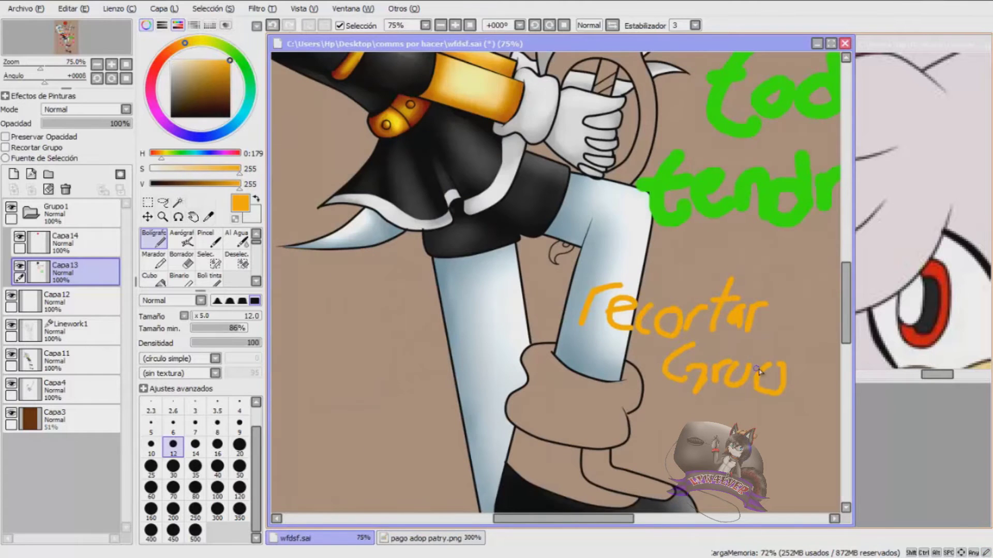
{"action": "scroll", "coordinate": [774, 368], "scroll_direction": "down", "scroll_amount": 2}
{"action": "scroll", "coordinate": [724, 351], "scroll_direction": "up", "scroll_amount": 2}
{"action": "scroll", "coordinate": [723, 352], "scroll_direction": "down", "scroll_amount": 2}
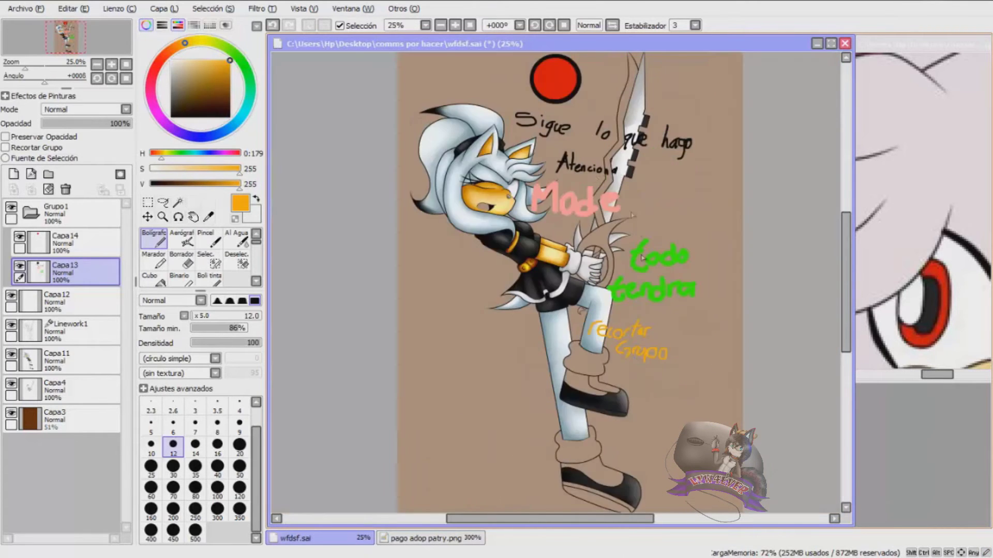
- Underline "Sigue lo que hago" and outline the remaining words of the note in darker orange with the airbrush at size 40
{"action": "left_click", "coordinate": [181, 237]}
{"action": "left_click", "coordinate": [175, 47]}
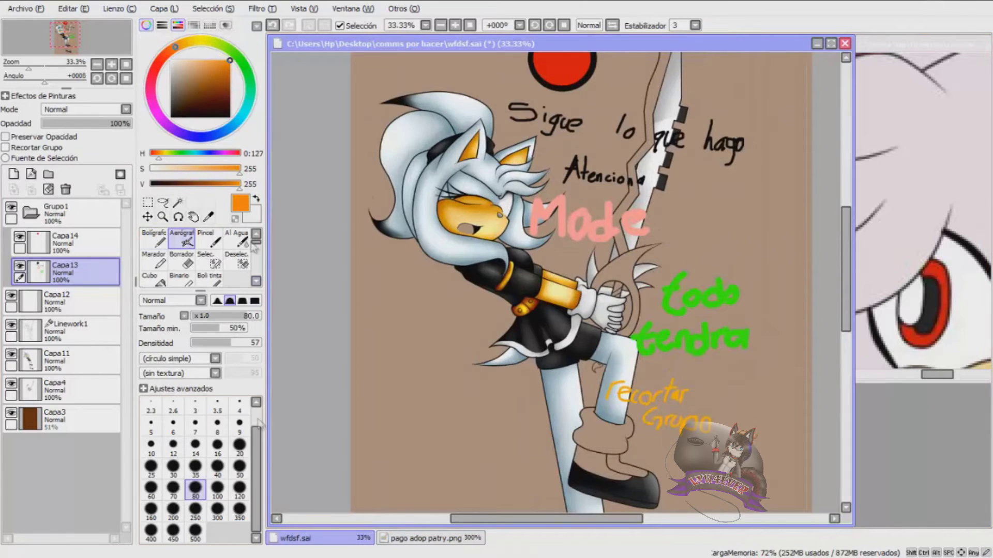
{"action": "left_click", "coordinate": [217, 467]}
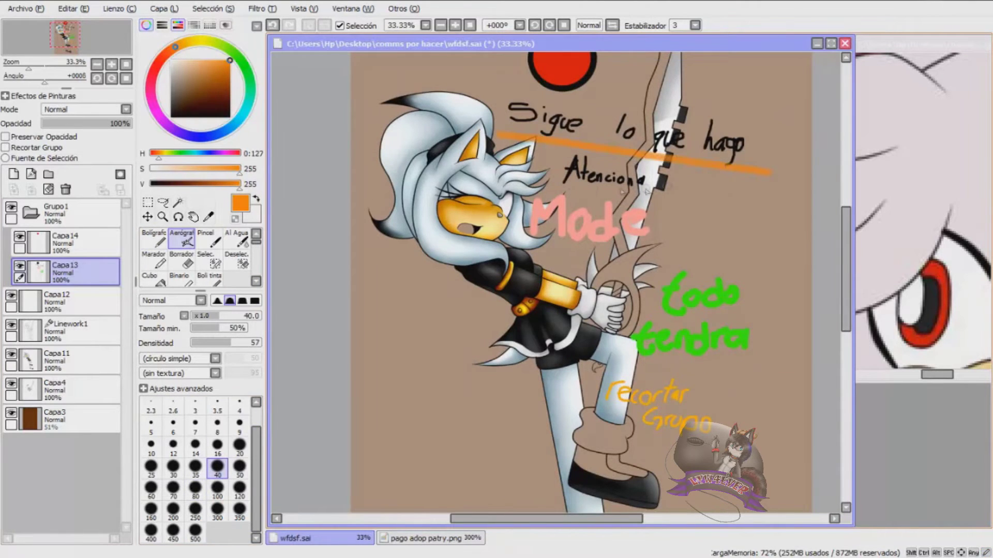
{"action": "left_click_drag", "start_coordinate": [520, 191], "coordinate": [627, 264]}
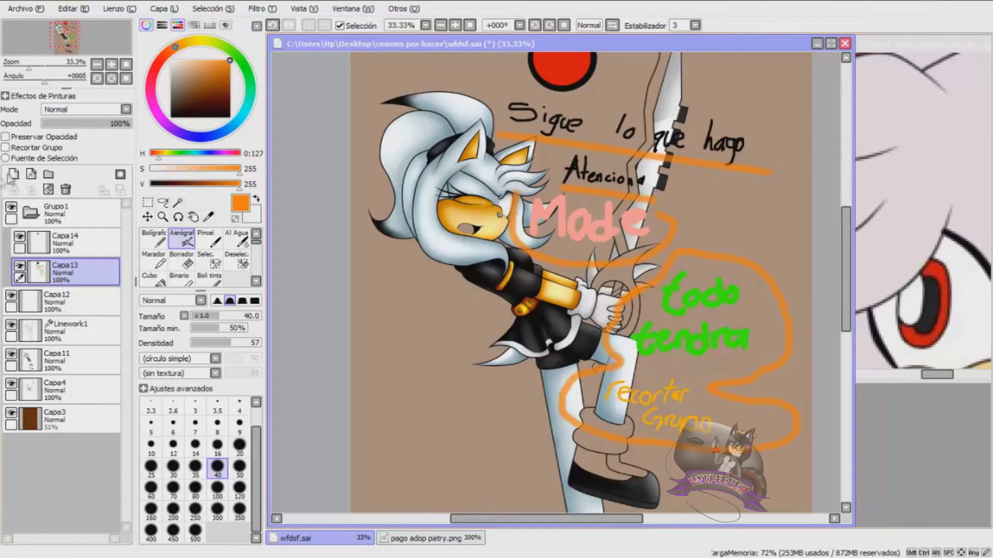
- Erase all the handwritten notes and orange outlines from Capa13, keeping the black circle
{"action": "key", "text": "e"}
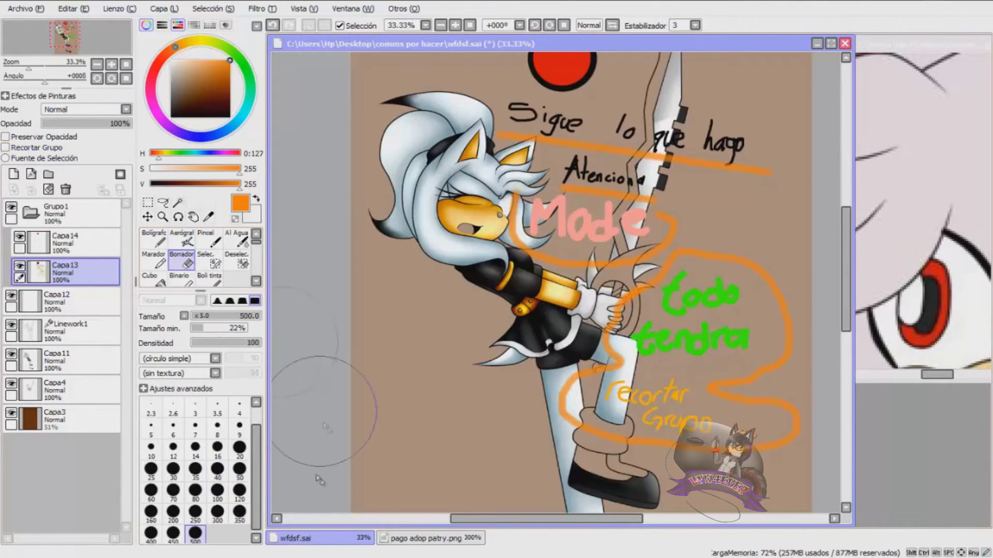
{"action": "mouse_move", "coordinate": [621, 440]}
{"action": "left_mouse_down"}
{"action": "mouse_move", "coordinate": [753, 332]}
{"action": "mouse_move", "coordinate": [654, 156]}
{"action": "mouse_move", "coordinate": [723, 246]}
{"action": "left_mouse_up"}
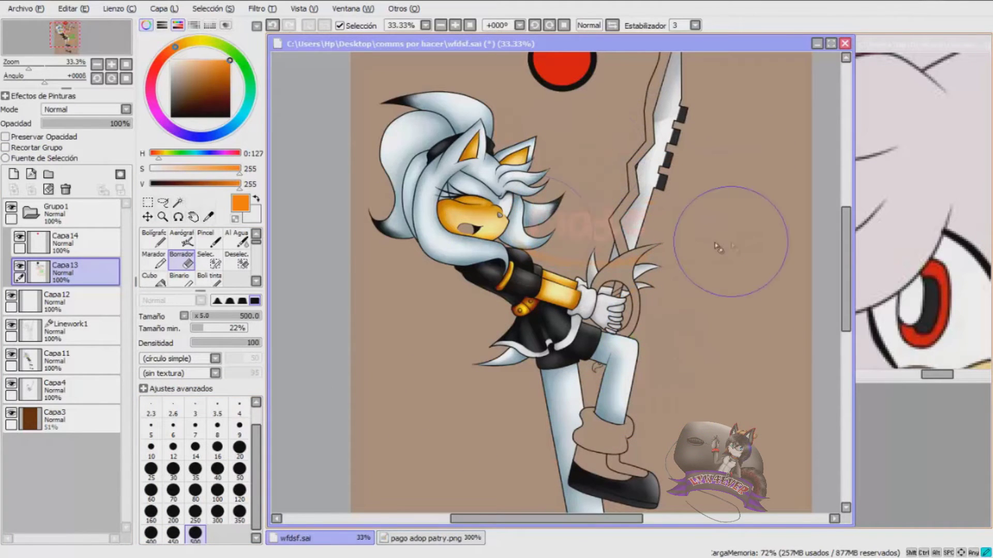
- Add a new layer above Capa14, clip it to the red circle and set its blending mode to Shade
{"action": "scroll", "coordinate": [494, 354], "scroll_direction": "down", "scroll_amount": 2}
{"action": "scroll", "coordinate": [470, 253], "scroll_direction": "up", "scroll_amount": 8}
{"action": "double_click", "coordinate": [64, 240]}
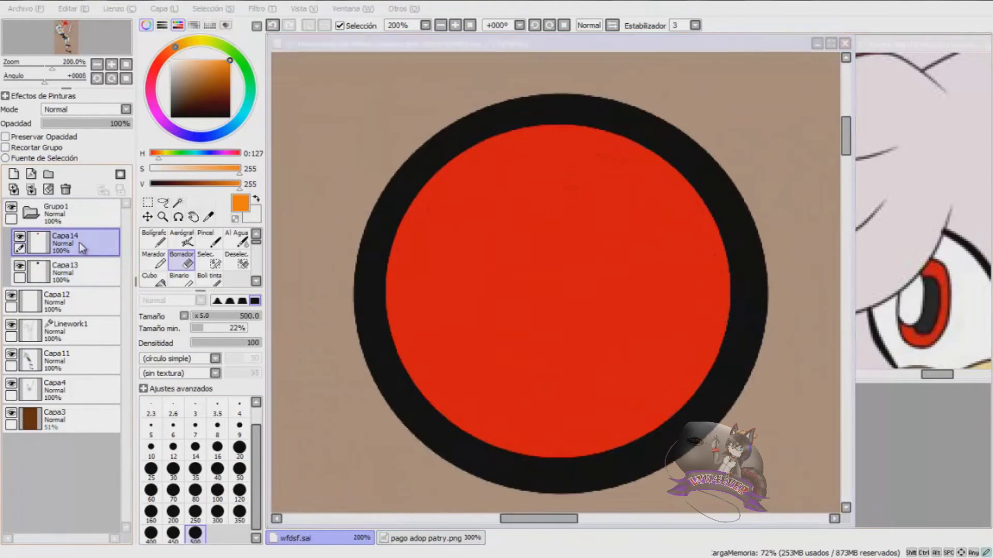
{"action": "left_click", "coordinate": [602, 238]}
{"action": "left_click", "coordinate": [13, 175]}
{"action": "left_click", "coordinate": [6, 148]}
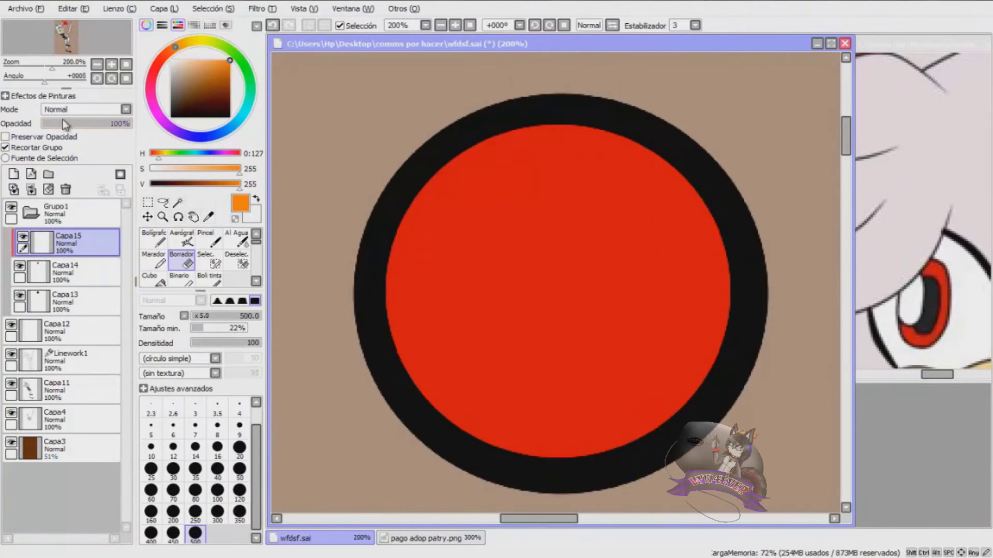
{"action": "left_click", "coordinate": [78, 109]}
{"action": "left_click", "coordinate": [55, 172]}
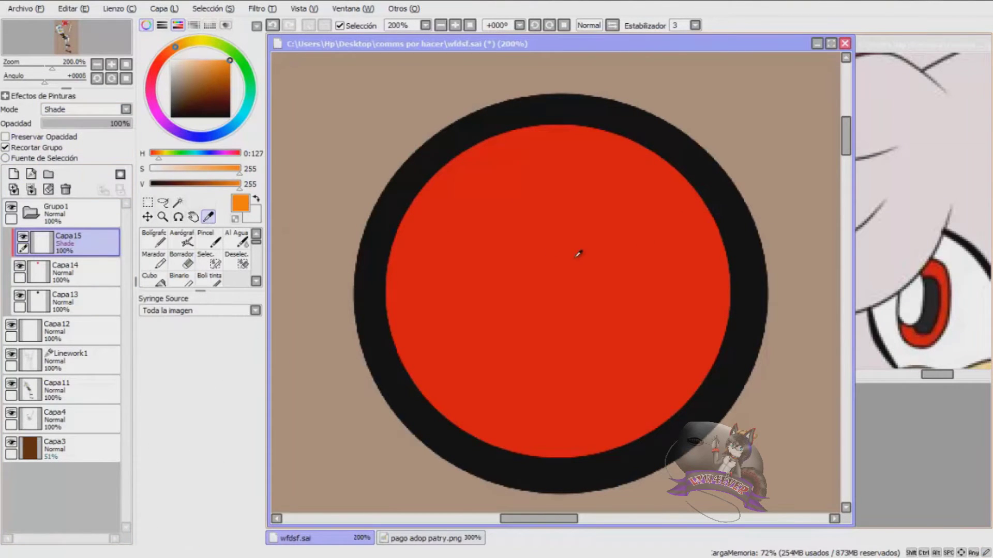
- Shade the upper half of the red circle with the airbrush at size 40, using a darker tone of its sampled red
{"action": "left_click", "coordinate": [579, 253], "text": "alt"}
{"action": "left_click", "coordinate": [217, 78]}
{"action": "left_click", "coordinate": [181, 237]}
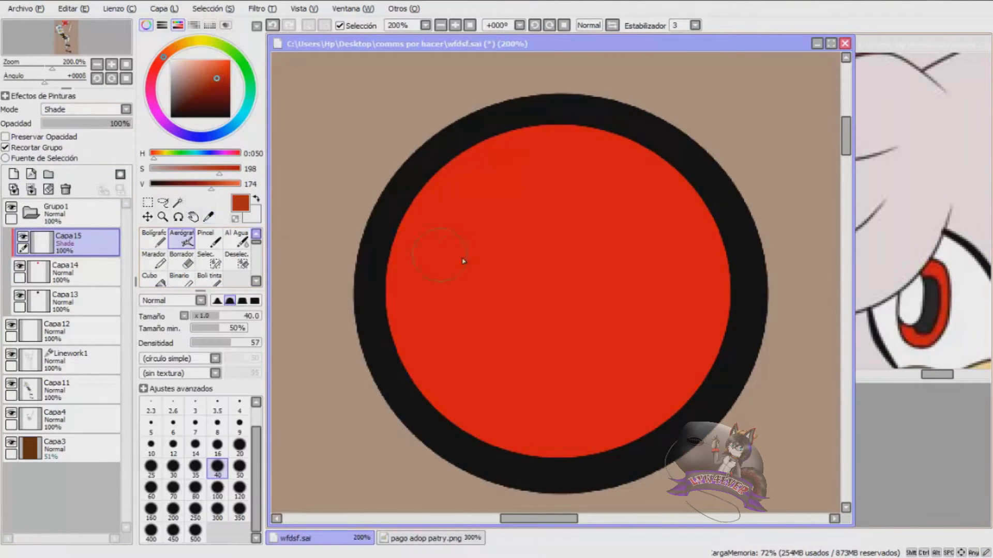
{"action": "scroll", "coordinate": [549, 287], "scroll_direction": "up", "scroll_amount": 1}
{"action": "mouse_move", "coordinate": [547, 291]}
{"action": "left_mouse_down"}
{"action": "mouse_move", "coordinate": [543, 310]}
{"action": "mouse_move", "coordinate": [541, 271]}
{"action": "mouse_move", "coordinate": [522, 316]}
{"action": "left_mouse_up"}
{"action": "mouse_move", "coordinate": [355, 284]}
{"action": "left_mouse_down"}
{"action": "mouse_move", "coordinate": [750, 269]}
{"action": "mouse_move", "coordinate": [430, 259]}
{"action": "mouse_move", "coordinate": [606, 188]}
{"action": "mouse_move", "coordinate": [610, 93]}
{"action": "mouse_move", "coordinate": [498, 91]}
{"action": "left_mouse_up"}
- Paint a tapered dark curve down the left side of the lower iris with the airbrush at size 5
{"action": "scroll", "coordinate": [450, 94], "scroll_direction": "down", "scroll_amount": 2}
{"action": "scroll", "coordinate": [453, 272], "scroll_direction": "up", "scroll_amount": 1}
{"action": "left_click", "coordinate": [151, 425]}
{"action": "scroll", "coordinate": [393, 150], "scroll_direction": "up", "scroll_amount": 2}
{"action": "mouse_move", "coordinate": [425, 206]}
{"action": "left_mouse_down"}
{"action": "mouse_move", "coordinate": [525, 377]}
{"action": "mouse_move", "coordinate": [457, 300]}
{"action": "left_mouse_up"}
{"action": "left_click_drag", "start_coordinate": [472, 267], "coordinate": [520, 373]}
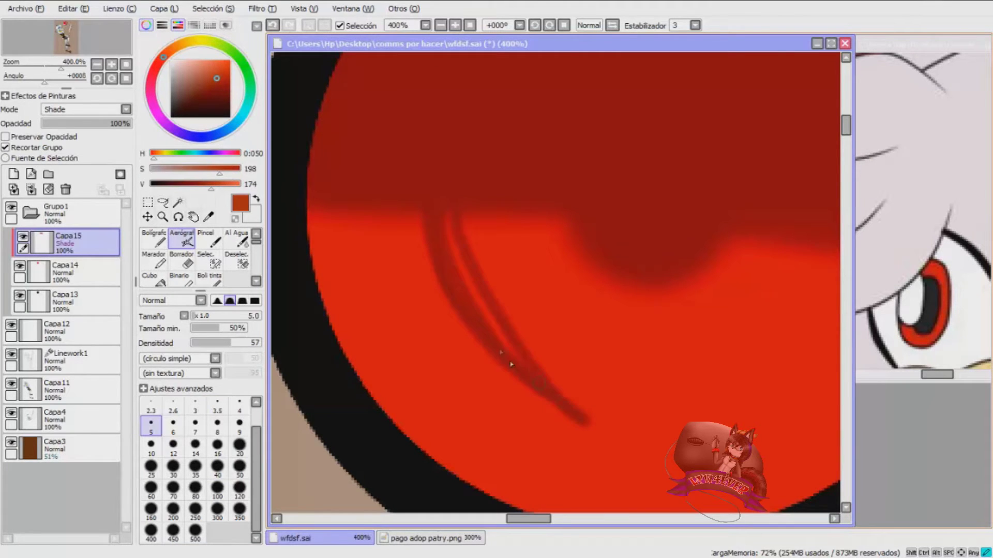
{"action": "scroll", "coordinate": [491, 326], "scroll_direction": "down", "scroll_amount": 1}
{"action": "mouse_move", "coordinate": [666, 241]}
{"action": "left_mouse_down"}
{"action": "mouse_move", "coordinate": [545, 333]}
{"action": "mouse_move", "coordinate": [695, 231]}
{"action": "left_mouse_up"}
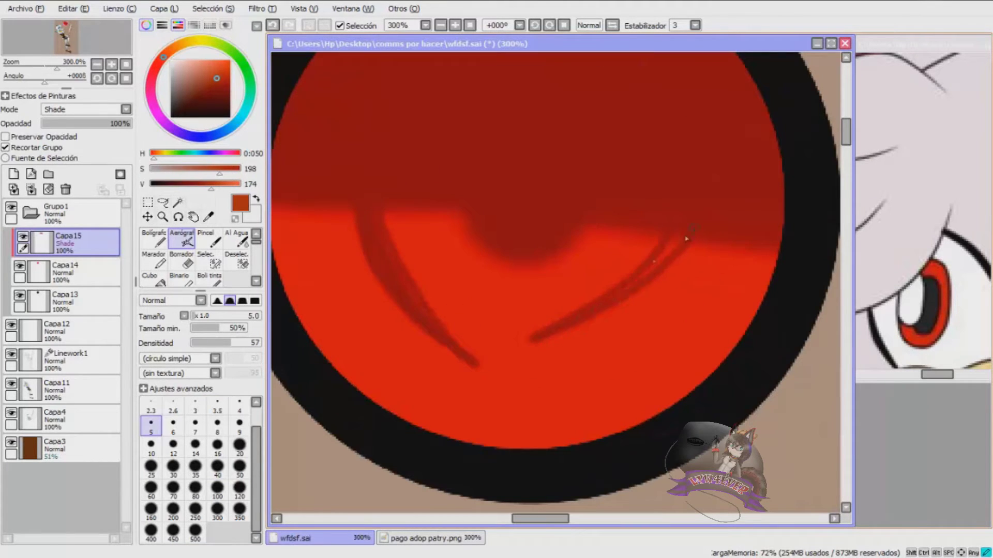
{"action": "mouse_move", "coordinate": [522, 344]}
{"action": "left_mouse_down"}
{"action": "mouse_move", "coordinate": [632, 313]}
{"action": "mouse_move", "coordinate": [703, 246]}
{"action": "mouse_move", "coordinate": [656, 272]}
{"action": "left_mouse_up"}
{"action": "key", "text": "ctrl+z"}
{"action": "key", "text": "ctrl+z"}
{"action": "key", "text": "ctrl+z"}
- Paint a tapered curve on the right side of the lower iris and shade its outer rim with the airbrush at size 35
{"action": "mouse_move", "coordinate": [668, 239]}
{"action": "left_mouse_down"}
{"action": "mouse_move", "coordinate": [569, 348]}
{"action": "mouse_move", "coordinate": [669, 296]}
{"action": "left_mouse_up"}
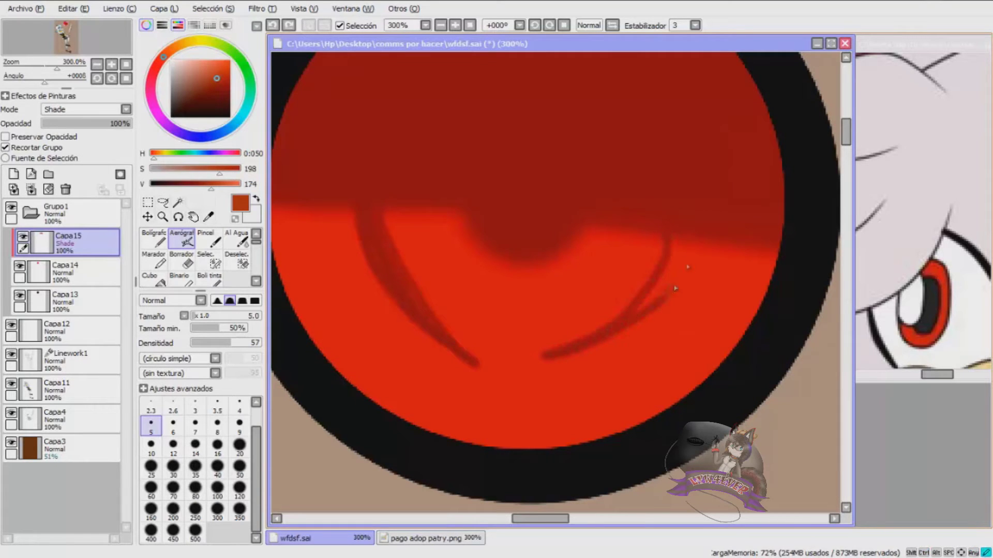
{"action": "left_click", "coordinate": [195, 467]}
{"action": "mouse_move", "coordinate": [808, 220]}
{"action": "left_mouse_down"}
{"action": "mouse_move", "coordinate": [443, 454]}
{"action": "mouse_move", "coordinate": [297, 218]}
{"action": "left_mouse_up"}
- Thicken the inner side of the shading curve on the right of the iris with the airbrush at size 16
{"action": "scroll", "coordinate": [230, 276], "scroll_direction": "down", "scroll_amount": 2}
{"action": "left_click", "coordinate": [234, 263]}
{"action": "scroll", "coordinate": [666, 244], "scroll_direction": "up", "scroll_amount": 1}
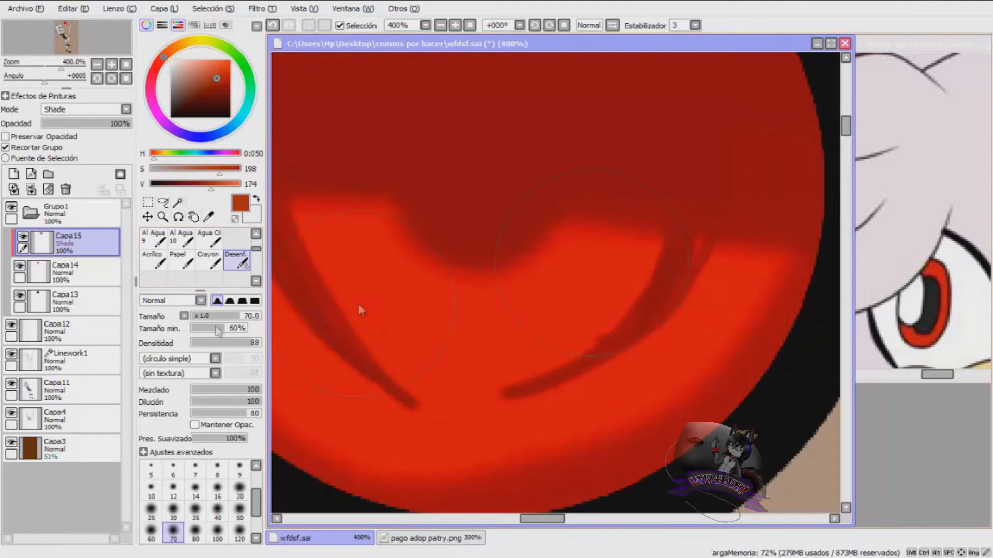
{"action": "scroll", "coordinate": [207, 256], "scroll_direction": "up", "scroll_amount": 2}
{"action": "left_click", "coordinate": [183, 239]}
{"action": "left_click", "coordinate": [218, 446]}
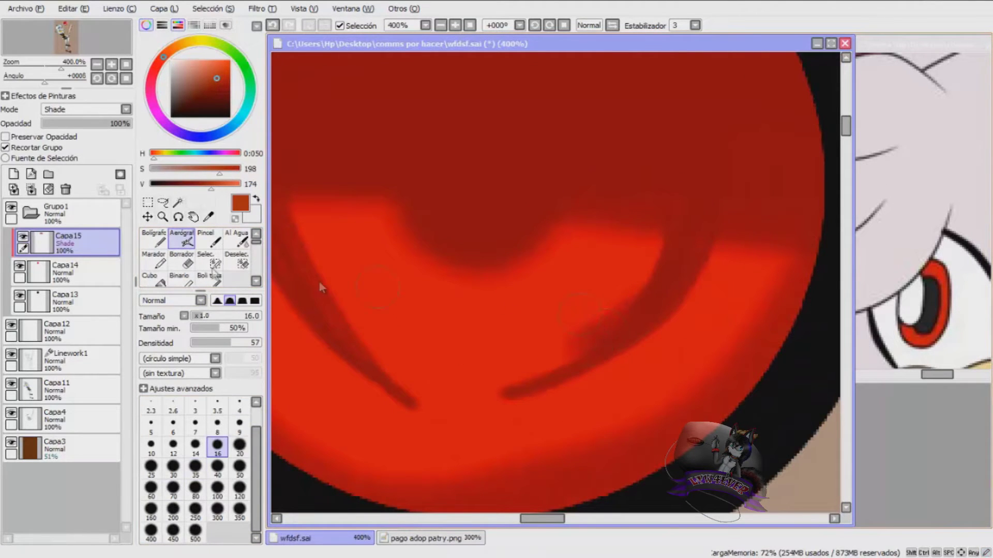
- Soften the edges of the shaded half, the curves and the lower rim with the blur brush at size 35
{"action": "scroll", "coordinate": [207, 258], "scroll_direction": "down", "scroll_amount": 2}
{"action": "left_click", "coordinate": [235, 279]}
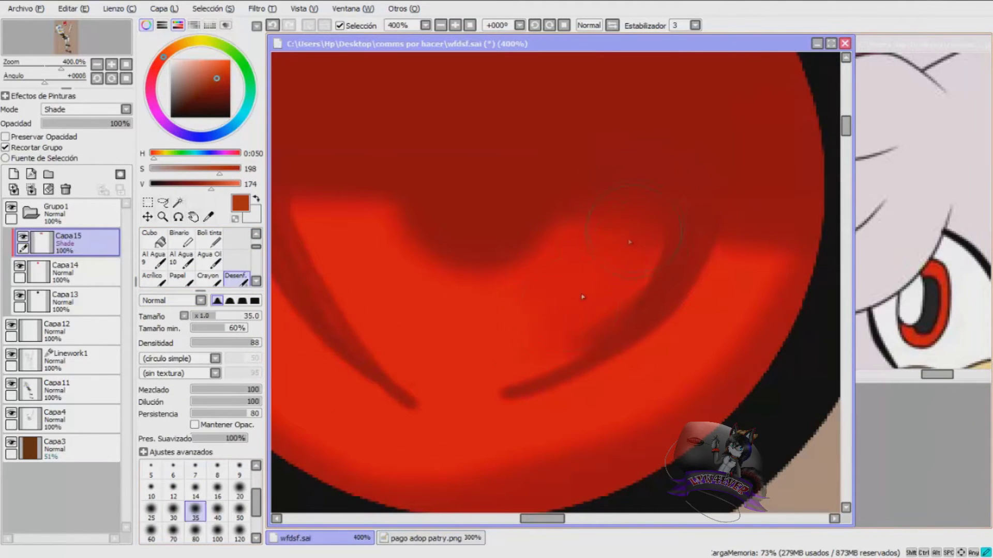
{"action": "left_click_drag", "start_coordinate": [303, 215], "coordinate": [415, 371]}
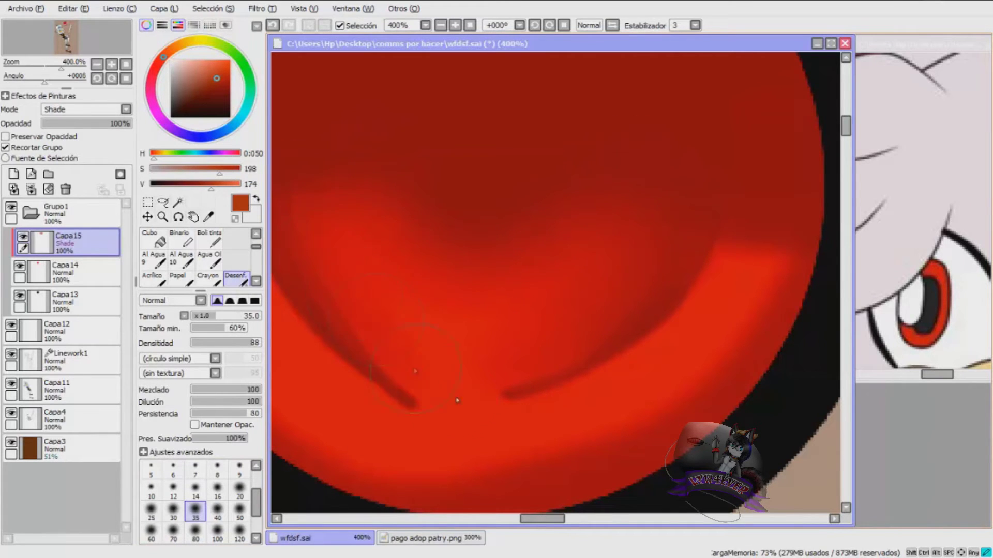
{"action": "mouse_move", "coordinate": [813, 298]}
{"action": "left_mouse_down"}
{"action": "mouse_move", "coordinate": [463, 456]}
{"action": "mouse_move", "coordinate": [282, 405]}
{"action": "left_mouse_up"}
{"action": "scroll", "coordinate": [549, 361], "scroll_direction": "down", "scroll_amount": 1}
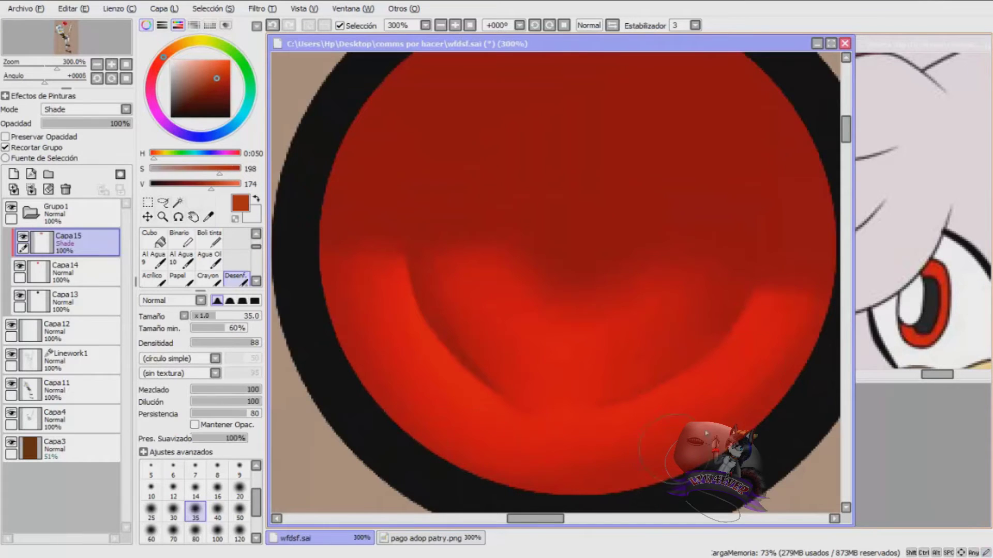
- Add a clipped layer above Capa15, set its blending mode to Shade and choose a dark red
{"action": "left_click", "coordinate": [13, 174]}
{"action": "left_click", "coordinate": [125, 109]}
{"action": "left_click", "coordinate": [68, 166]}
{"action": "left_click", "coordinate": [153, 69]}
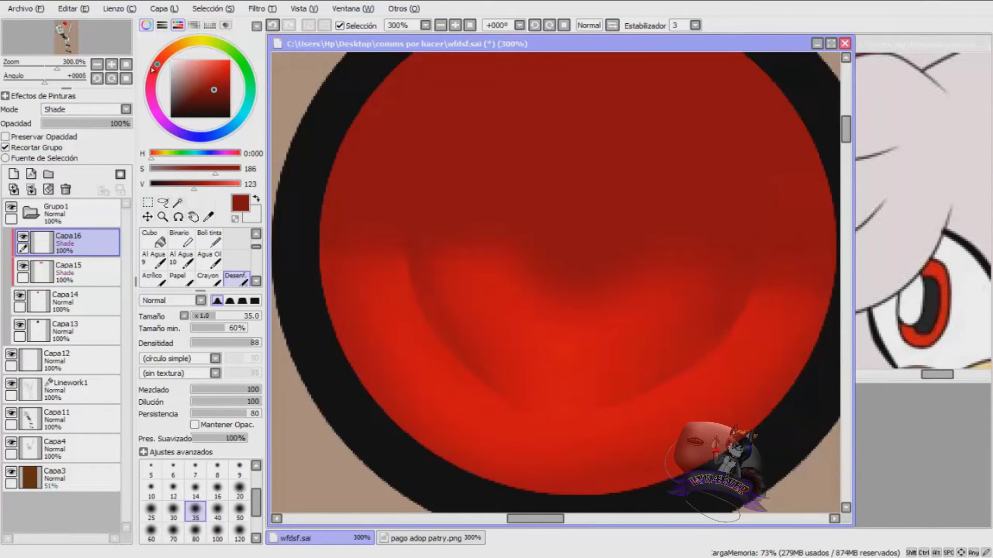
{"action": "left_click", "coordinate": [154, 71]}
- Darken the upper half of the iris and a small round notch at its centre with the airbrush, using size 80 for the large area
{"action": "scroll", "coordinate": [172, 250], "scroll_direction": "up", "scroll_amount": 2}
{"action": "left_click", "coordinate": [181, 239]}
{"action": "scroll", "coordinate": [366, 278], "scroll_direction": "down", "scroll_amount": 3}
{"action": "scroll", "coordinate": [432, 256], "scroll_direction": "up", "scroll_amount": 5}
{"action": "mouse_move", "coordinate": [448, 243]}
{"action": "left_mouse_down"}
{"action": "mouse_move", "coordinate": [463, 263]}
{"action": "mouse_move", "coordinate": [440, 250]}
{"action": "mouse_move", "coordinate": [510, 200]}
{"action": "mouse_move", "coordinate": [450, 233]}
{"action": "left_mouse_up"}
{"action": "scroll", "coordinate": [485, 284], "scroll_direction": "down", "scroll_amount": 2}
{"action": "left_click", "coordinate": [195, 489]}
{"action": "scroll", "coordinate": [549, 317], "scroll_direction": "down", "scroll_amount": 2}
{"action": "mouse_move", "coordinate": [372, 253]}
{"action": "left_mouse_down"}
{"action": "mouse_move", "coordinate": [693, 255]}
{"action": "mouse_move", "coordinate": [658, 281]}
{"action": "mouse_move", "coordinate": [466, 186]}
{"action": "left_mouse_up"}
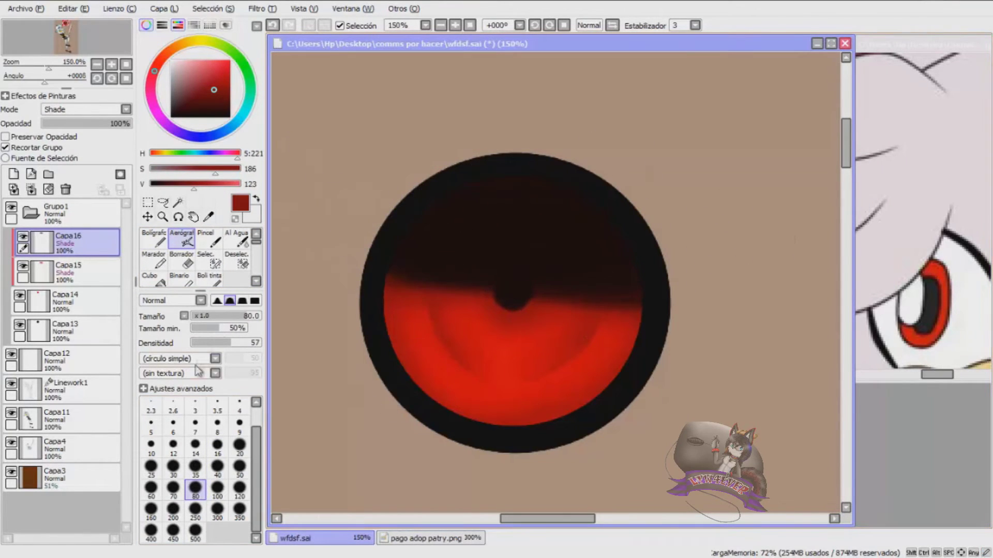
- Draw a thin dark curve down each side of the lower iris on Capa16 with the airbrush at size 6
{"action": "left_click", "coordinate": [174, 422]}
{"action": "scroll", "coordinate": [398, 233], "scroll_direction": "up", "scroll_amount": 2}
{"action": "mouse_move", "coordinate": [381, 227]}
{"action": "left_mouse_down"}
{"action": "mouse_move", "coordinate": [421, 348]}
{"action": "mouse_move", "coordinate": [489, 422]}
{"action": "mouse_move", "coordinate": [389, 220]}
{"action": "left_mouse_up"}
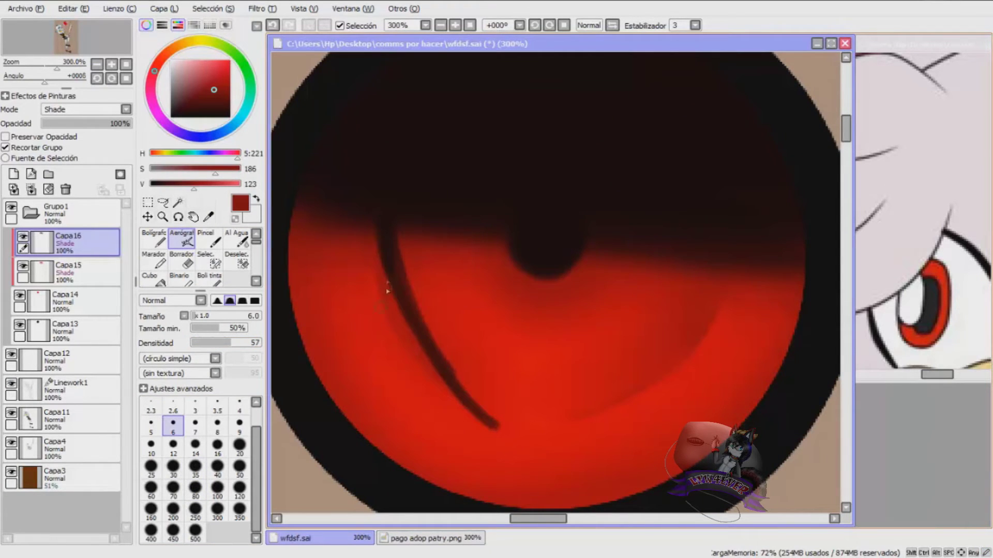
{"action": "key", "text": "ctrl+z"}
{"action": "key", "text": "ctrl+z"}
{"action": "key", "text": "ctrl+z"}
{"action": "mouse_move", "coordinate": [376, 225]}
{"action": "left_mouse_down"}
{"action": "mouse_move", "coordinate": [421, 372]}
{"action": "mouse_move", "coordinate": [488, 422]}
{"action": "mouse_move", "coordinate": [397, 313]}
{"action": "mouse_move", "coordinate": [374, 220]}
{"action": "left_mouse_up"}
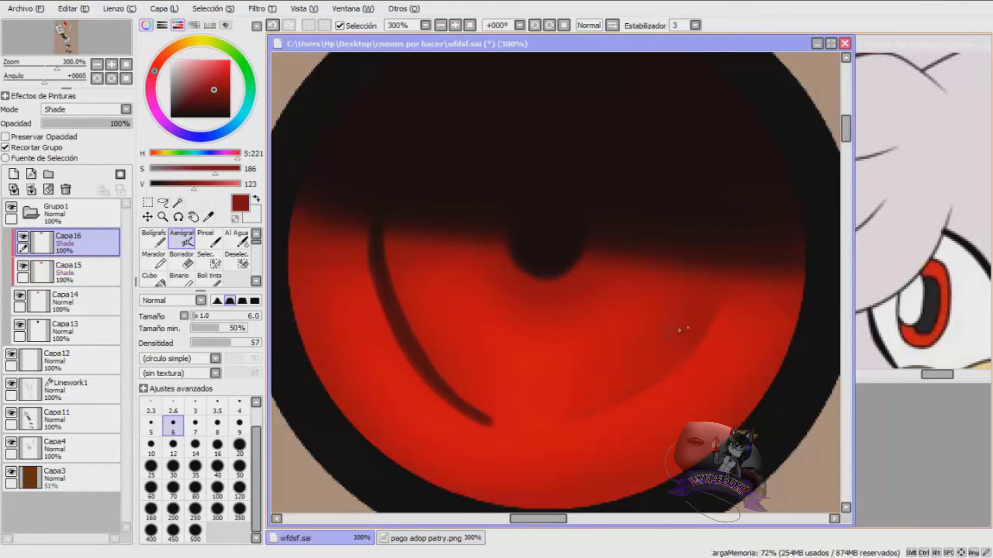
{"action": "left_click_drag", "start_coordinate": [726, 270], "coordinate": [670, 371]}
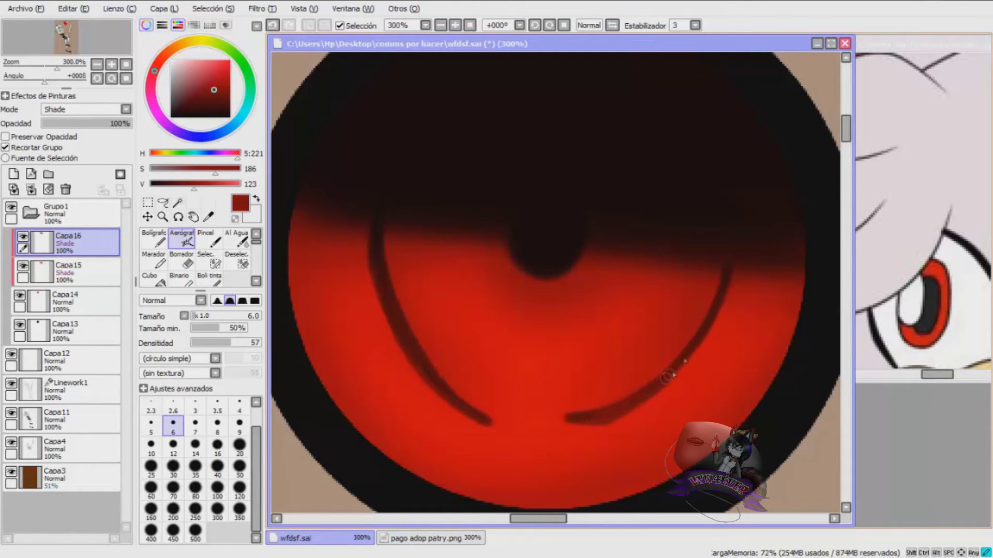
- Darken the outer rim of the lower iris on Capa16 with the airbrush at size 35
{"action": "left_click", "coordinate": [195, 468]}
{"action": "scroll", "coordinate": [410, 316], "scroll_direction": "down", "scroll_amount": 2}
{"action": "mouse_move", "coordinate": [356, 265]}
{"action": "left_mouse_down"}
{"action": "mouse_move", "coordinate": [355, 335]}
{"action": "mouse_move", "coordinate": [512, 418]}
{"action": "mouse_move", "coordinate": [605, 274]}
{"action": "left_mouse_up"}
{"action": "scroll", "coordinate": [413, 318], "scroll_direction": "up", "scroll_amount": 3}
- Blend the Capa16 shading, its side curves and the notch edges with the blur brush at size 35
{"action": "scroll", "coordinate": [233, 264], "scroll_direction": "down", "scroll_amount": 2}
{"action": "left_click", "coordinate": [236, 278]}
{"action": "mouse_move", "coordinate": [522, 241]}
{"action": "left_mouse_down"}
{"action": "mouse_move", "coordinate": [623, 197]}
{"action": "mouse_move", "coordinate": [422, 329]}
{"action": "left_mouse_up"}
{"action": "mouse_move", "coordinate": [672, 285]}
{"action": "left_mouse_down"}
{"action": "mouse_move", "coordinate": [765, 223]}
{"action": "mouse_move", "coordinate": [713, 326]}
{"action": "mouse_move", "coordinate": [783, 224]}
{"action": "left_mouse_up"}
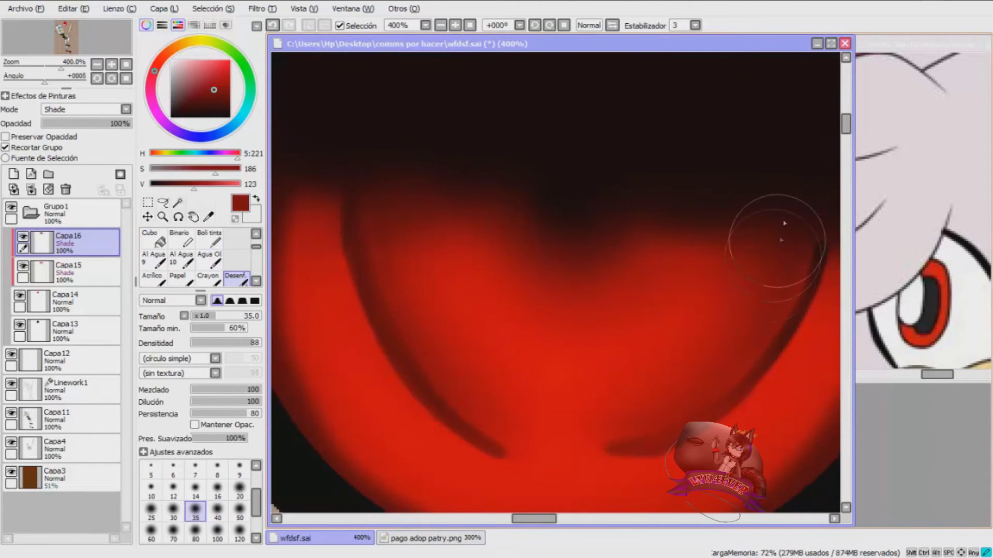
{"action": "scroll", "coordinate": [776, 289], "scroll_direction": "down", "scroll_amount": 1}
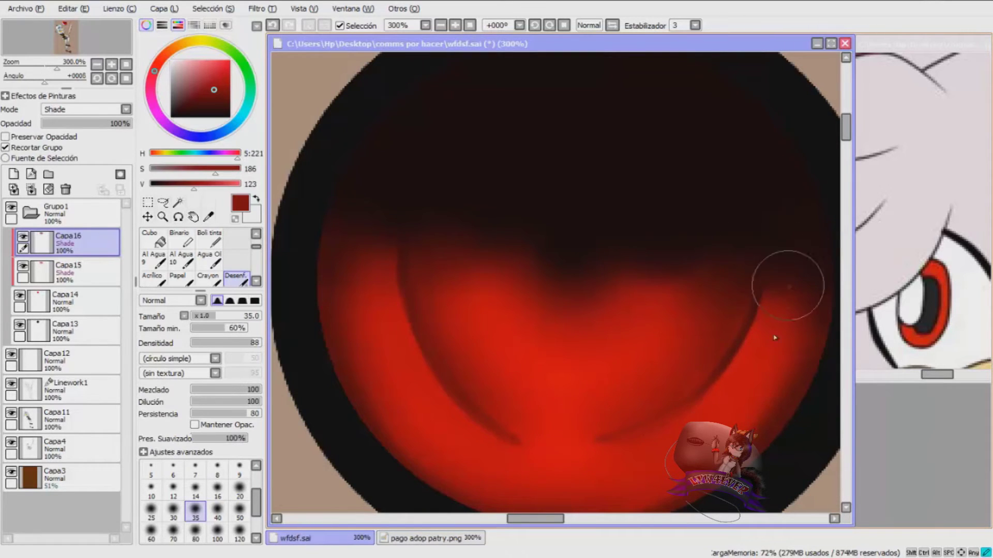
- Add a clipped Shade layer above Capa16 and choose a deeper dark red for it
{"action": "scroll", "coordinate": [372, 364], "scroll_direction": "down", "scroll_amount": 1}
{"action": "left_click", "coordinate": [179, 217]}
{"action": "mouse_move", "coordinate": [449, 175]}
{"action": "left_mouse_down"}
{"action": "mouse_move", "coordinate": [429, 217]}
{"action": "mouse_move", "coordinate": [442, 192]}
{"action": "left_mouse_up"}
{"action": "left_click", "coordinate": [14, 174]}
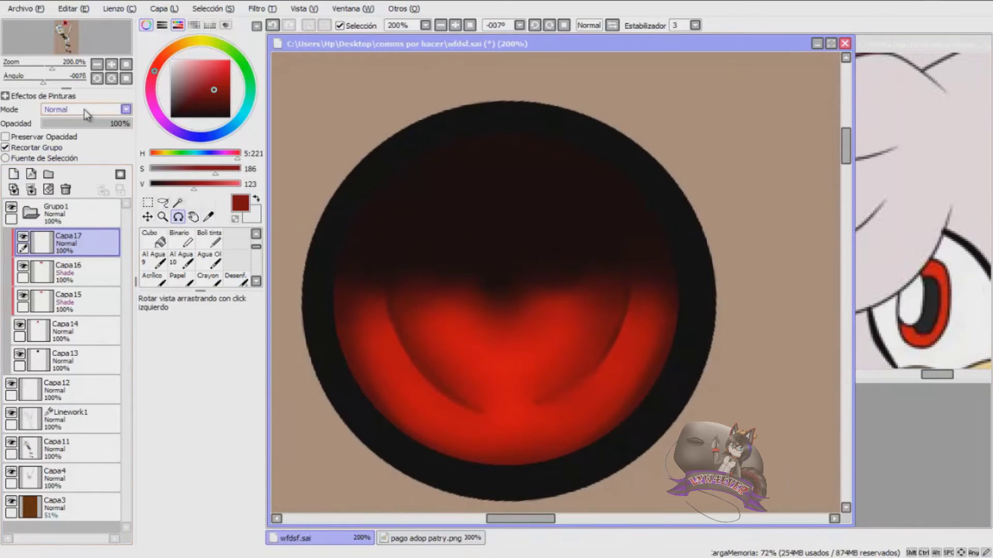
{"action": "left_click", "coordinate": [218, 98]}
- Reduce the opacity of Capa16 to 78%
{"action": "left_click", "coordinate": [112, 123]}
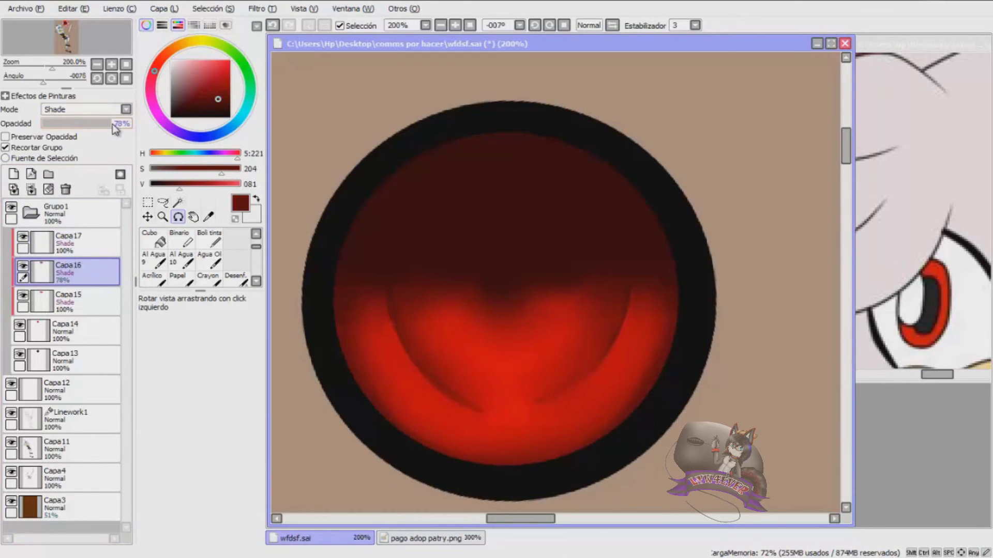
{"action": "left_click", "coordinate": [83, 243]}
{"action": "scroll", "coordinate": [160, 251], "scroll_direction": "up", "scroll_amount": 1}
{"action": "left_click", "coordinate": [181, 239]}
{"action": "left_click", "coordinate": [82, 271]}
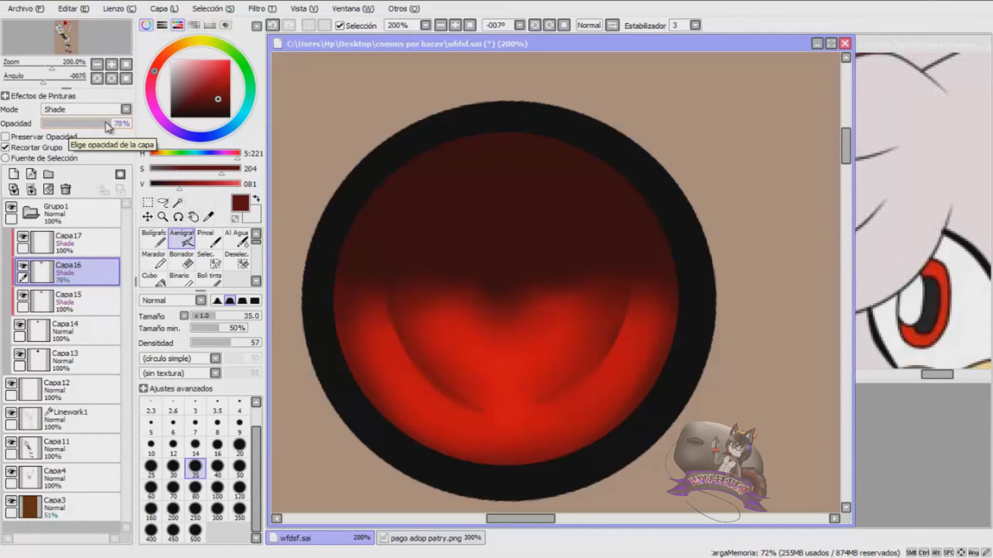
- On Capa17, darken the upper half of the iris and a round central notch with the airbrush at size 35
{"action": "left_click", "coordinate": [77, 243]}
{"action": "scroll", "coordinate": [486, 296], "scroll_direction": "up", "scroll_amount": 3}
{"action": "mouse_move", "coordinate": [517, 223]}
{"action": "left_mouse_down"}
{"action": "mouse_move", "coordinate": [538, 243]}
{"action": "mouse_move", "coordinate": [519, 212]}
{"action": "left_mouse_up"}
{"action": "scroll", "coordinate": [526, 286], "scroll_direction": "down", "scroll_amount": 3}
{"action": "mouse_move", "coordinate": [365, 233]}
{"action": "left_mouse_down"}
{"action": "mouse_move", "coordinate": [523, 228]}
{"action": "mouse_move", "coordinate": [611, 206]}
{"action": "mouse_move", "coordinate": [330, 135]}
{"action": "left_mouse_up"}
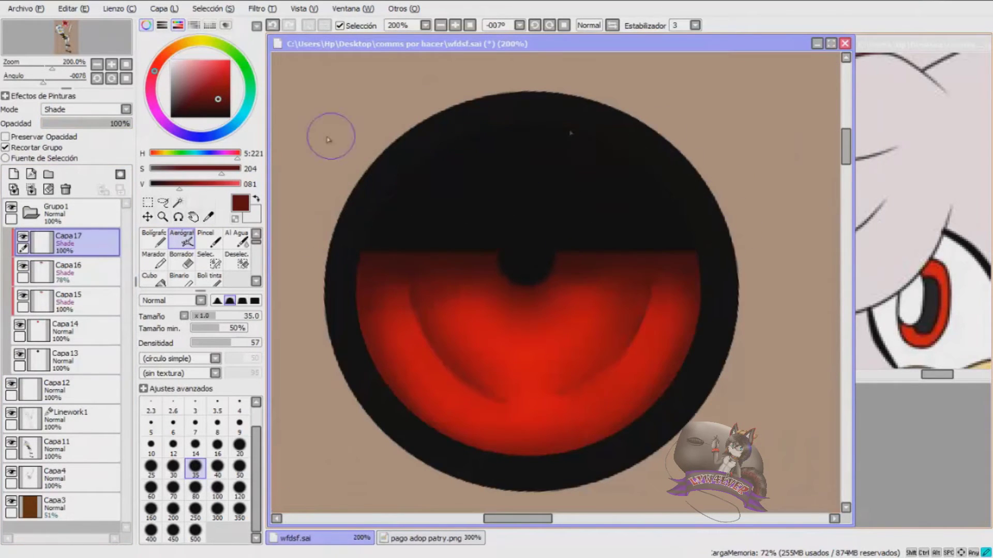
- Draw a thin dark curve down each side of the lower iris on Capa17 with the airbrush at size 6
{"action": "left_click", "coordinate": [172, 426]}
{"action": "scroll", "coordinate": [377, 322], "scroll_direction": "up", "scroll_amount": 2}
{"action": "mouse_move", "coordinate": [434, 173]}
{"action": "left_mouse_down"}
{"action": "mouse_move", "coordinate": [476, 340]}
{"action": "mouse_move", "coordinate": [537, 432]}
{"action": "mouse_move", "coordinate": [625, 481]}
{"action": "left_mouse_up"}
{"action": "scroll", "coordinate": [632, 310], "scroll_direction": "down", "scroll_amount": 2}
{"action": "scroll", "coordinate": [695, 216], "scroll_direction": "up", "scroll_amount": 1}
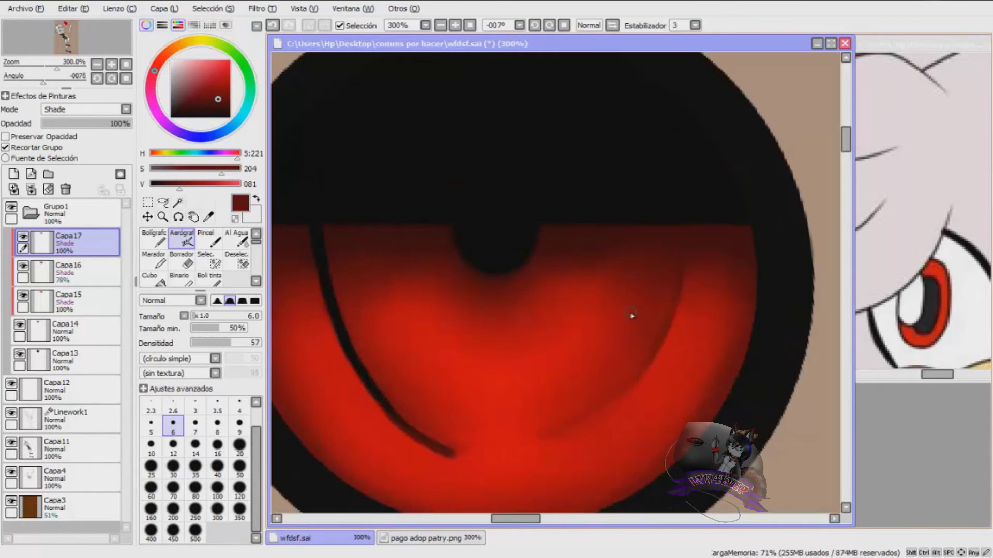
{"action": "mouse_move", "coordinate": [670, 327]}
{"action": "left_mouse_down"}
{"action": "mouse_move", "coordinate": [632, 383]}
{"action": "mouse_move", "coordinate": [558, 429]}
{"action": "left_mouse_up"}
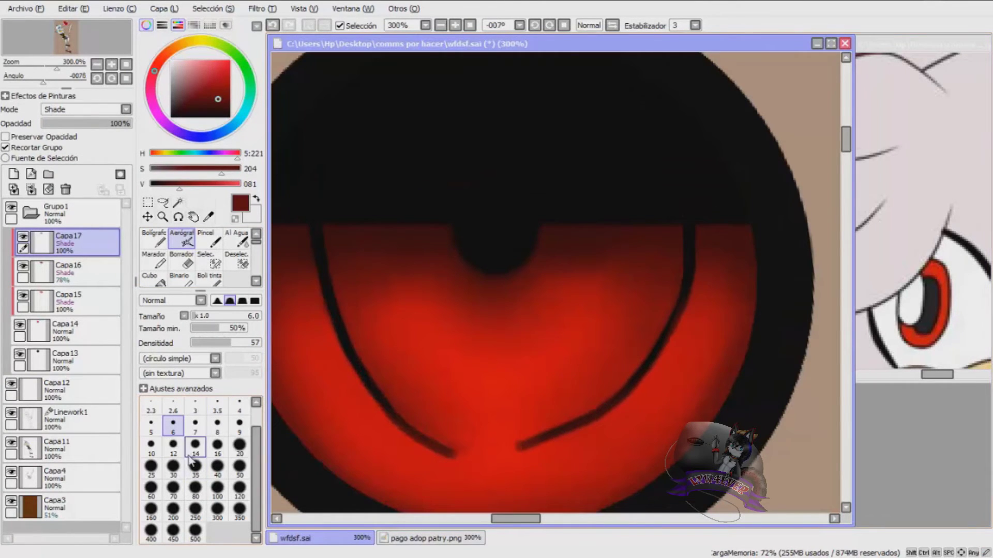
- Darken the outer rim of the lower iris on Capa17 with the airbrush at size 35
{"action": "left_click", "coordinate": [194, 464]}
{"action": "scroll", "coordinate": [735, 270], "scroll_direction": "down", "scroll_amount": 1}
{"action": "mouse_move", "coordinate": [511, 460]}
{"action": "left_mouse_down"}
{"action": "mouse_move", "coordinate": [466, 434]}
{"action": "mouse_move", "coordinate": [413, 376]}
{"action": "mouse_move", "coordinate": [397, 269]}
{"action": "mouse_move", "coordinate": [376, 222]}
{"action": "left_mouse_up"}
- Blend the Capa17 shading, curves and rim into the red with the blur brush at size 35
{"action": "scroll", "coordinate": [238, 259], "scroll_direction": "down", "scroll_amount": 3}
{"action": "left_click", "coordinate": [236, 259]}
{"action": "left_click_drag", "start_coordinate": [559, 276], "coordinate": [693, 243]}
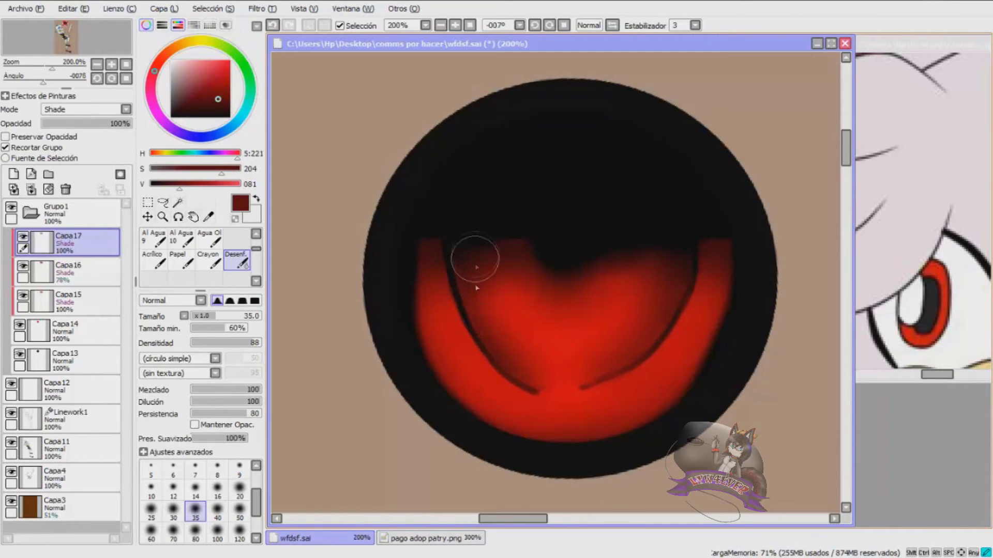
{"action": "left_click_drag", "start_coordinate": [690, 392], "coordinate": [416, 253]}
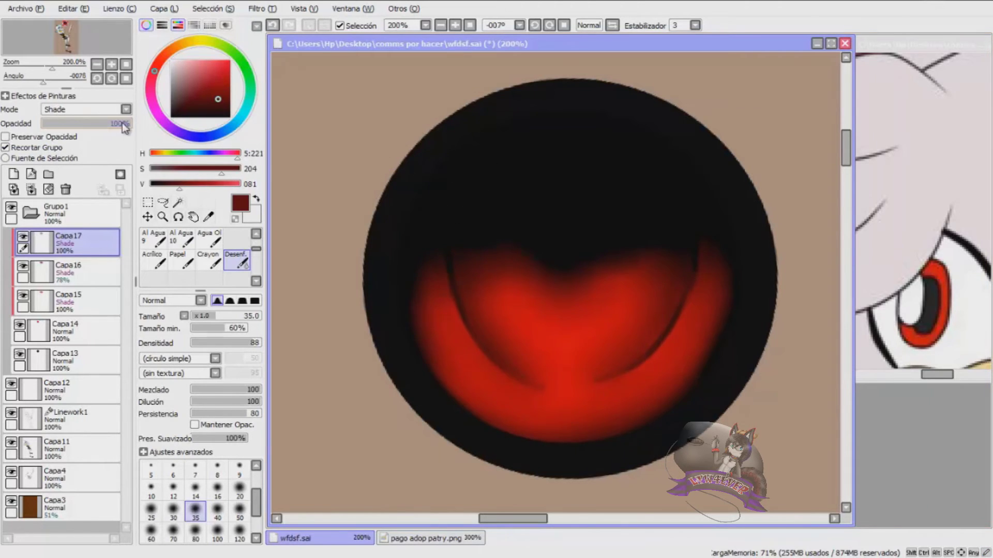
- Reduce the opacity of Capa17 to 91%
{"action": "mouse_move", "coordinate": [110, 126]}
{"action": "left_mouse_down"}
{"action": "mouse_move", "coordinate": [52, 124]}
{"action": "mouse_move", "coordinate": [63, 109]}
{"action": "mouse_move", "coordinate": [124, 129]}
{"action": "left_mouse_up"}
{"action": "left_click", "coordinate": [86, 109]}
{"action": "left_click", "coordinate": [87, 110]}
- Add a clipped layer above Capa17, set its blending mode to Luminosidad and choose a light salmon colour
{"action": "left_click", "coordinate": [31, 176]}
{"action": "left_click", "coordinate": [83, 109]}
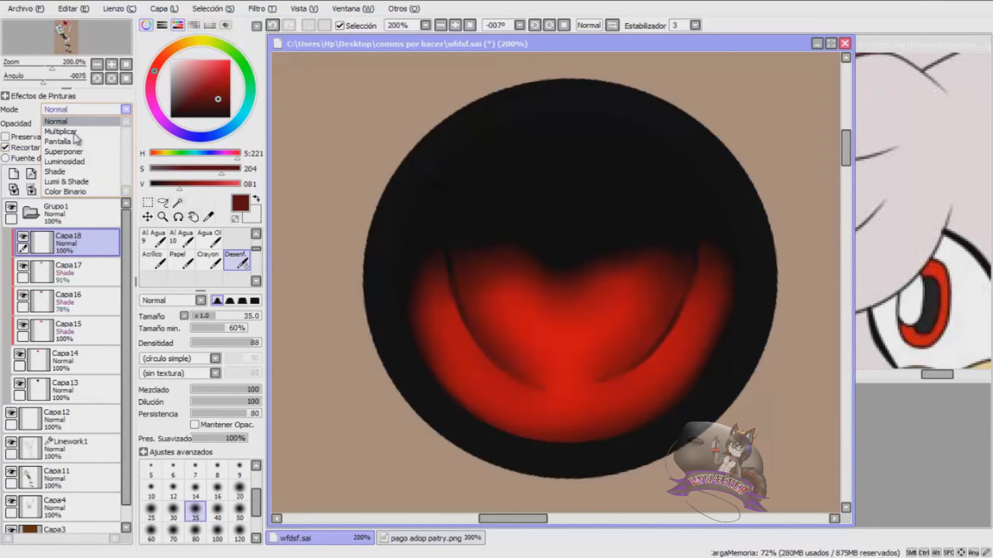
{"action": "left_click", "coordinate": [65, 162]}
{"action": "left_click_drag", "start_coordinate": [200, 64], "coordinate": [205, 49]}
{"action": "left_click", "coordinate": [160, 60]}
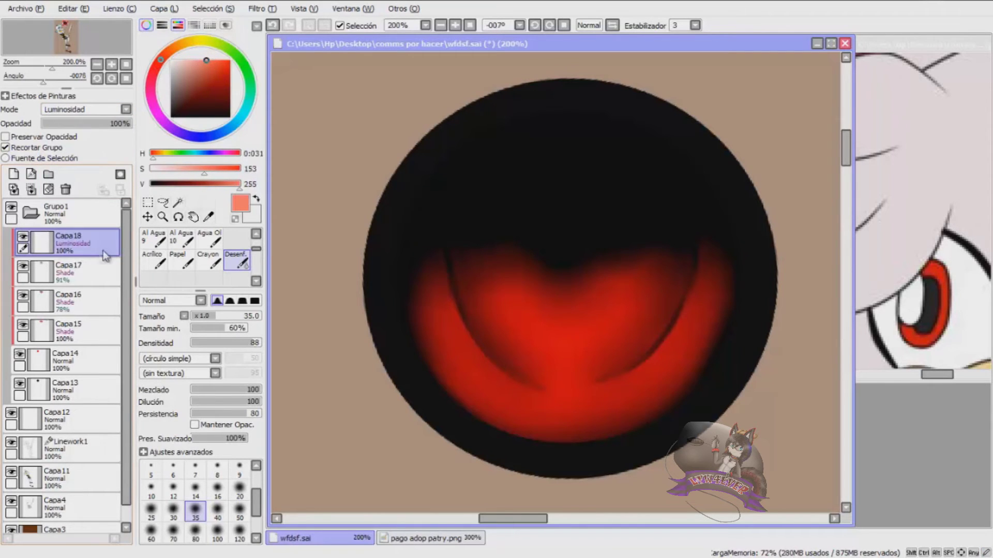
- Draw three slanted light strokes fanning down across the lower iris with the Bolígrafo pen at size 12
{"action": "scroll", "coordinate": [158, 243], "scroll_direction": "up", "scroll_amount": 2}
{"action": "left_click", "coordinate": [154, 239]}
{"action": "scroll", "coordinate": [590, 284], "scroll_direction": "up", "scroll_amount": 2}
{"action": "scroll", "coordinate": [518, 246], "scroll_direction": "down", "scroll_amount": 1}
{"action": "left_click_drag", "start_coordinate": [519, 244], "coordinate": [413, 413]}
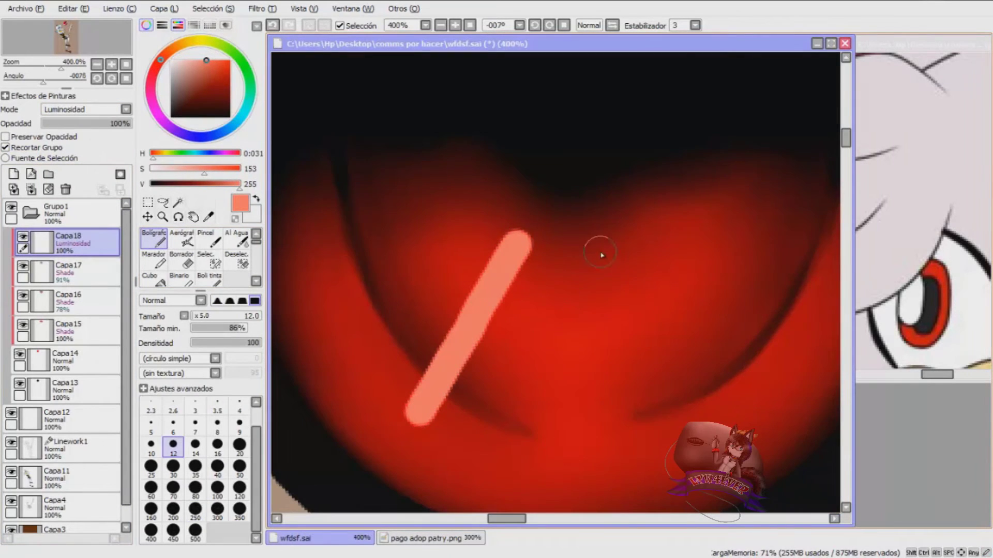
{"action": "left_click_drag", "start_coordinate": [589, 253], "coordinate": [556, 463]}
{"action": "left_click_drag", "start_coordinate": [659, 241], "coordinate": [696, 421]}
- Soften the three light strokes with the blur brush at size 35 using the Centro_Redondo shape
{"action": "scroll", "coordinate": [212, 257], "scroll_direction": "down", "scroll_amount": 2}
{"action": "left_click", "coordinate": [235, 279]}
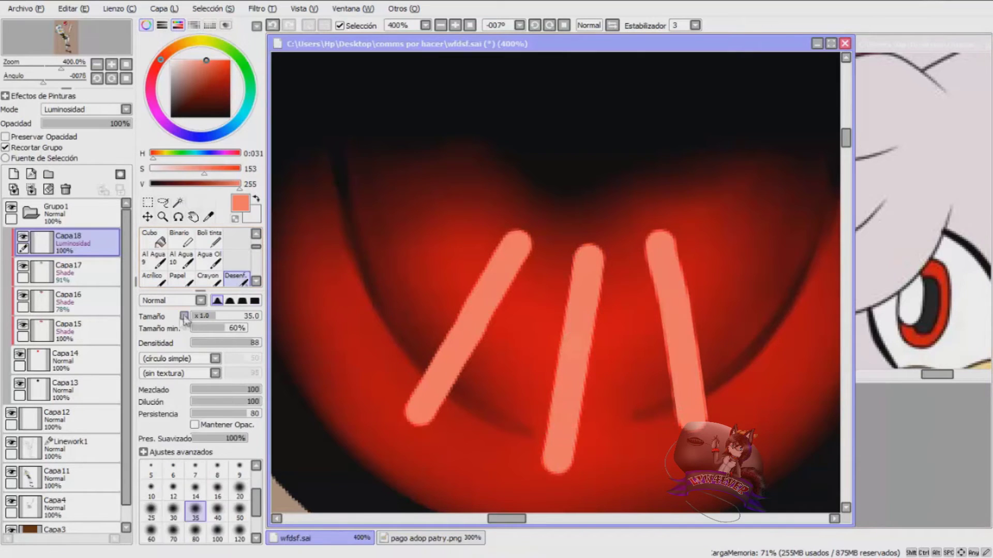
{"action": "left_click", "coordinate": [215, 358]}
{"action": "left_click", "coordinate": [216, 445]}
{"action": "left_click_drag", "start_coordinate": [517, 240], "coordinate": [419, 414]}
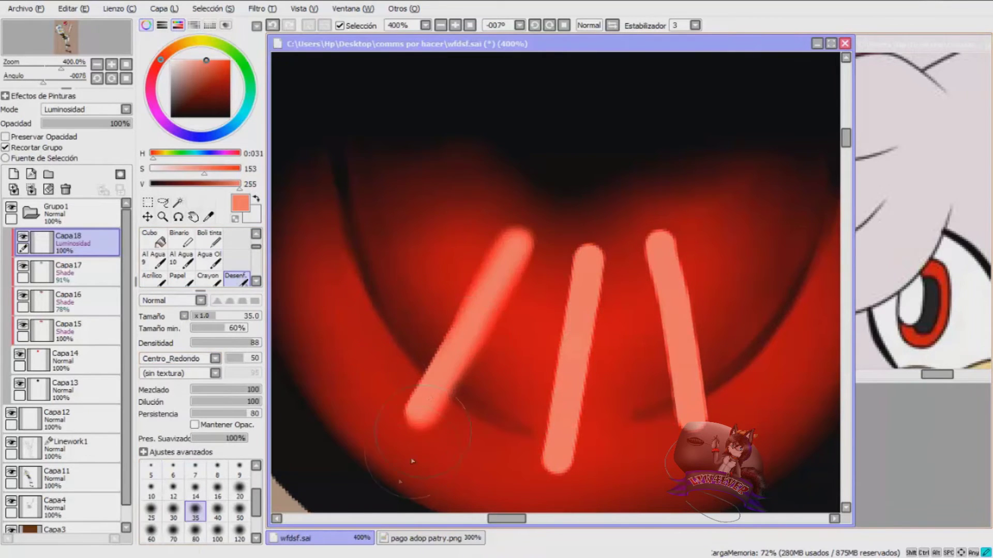
{"action": "left_click_drag", "start_coordinate": [589, 248], "coordinate": [561, 462]}
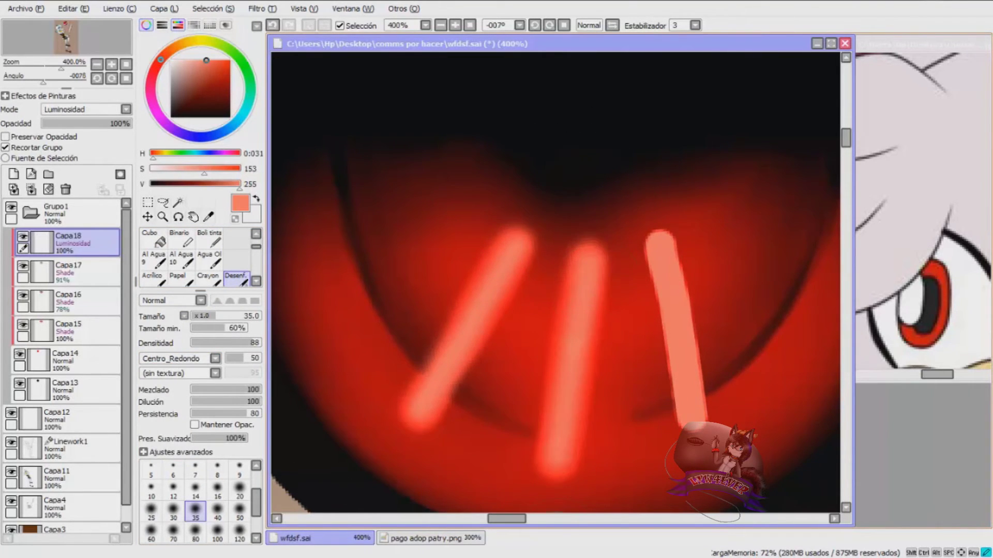
{"action": "left_click_drag", "start_coordinate": [659, 238], "coordinate": [693, 419]}
- Reduce the opacity of the light stroke layer Capa18 to 44%
{"action": "scroll", "coordinate": [485, 290], "scroll_direction": "down", "scroll_amount": 2}
{"action": "left_click", "coordinate": [98, 125]}
{"action": "left_click_drag", "start_coordinate": [98, 128], "coordinate": [82, 127]}
- Add a clipped Luminosidad layer above Capa18 and choose a bright, saturated orange-red
{"action": "left_click", "coordinate": [14, 173]}
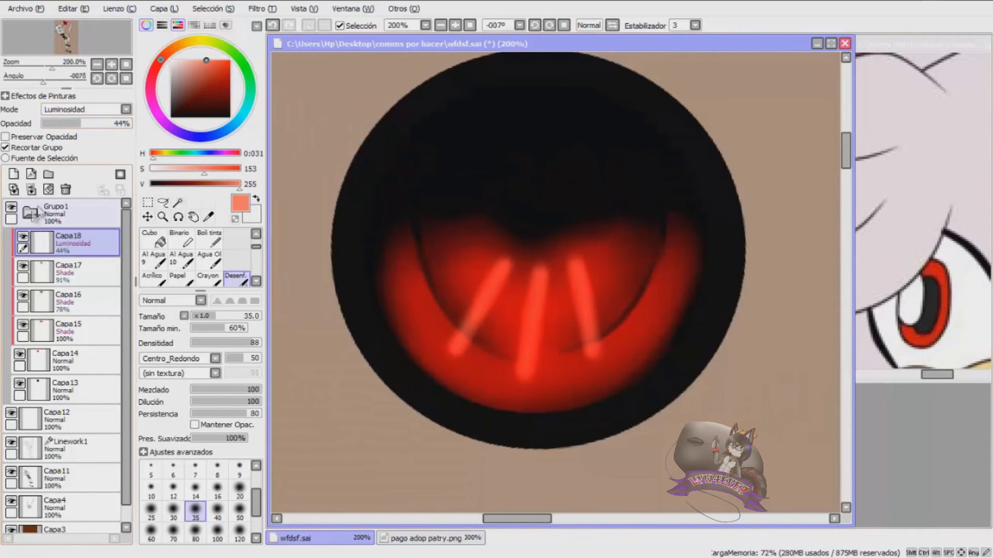
{"action": "left_click", "coordinate": [40, 147]}
{"action": "left_click", "coordinate": [126, 109]}
{"action": "left_click", "coordinate": [62, 161]}
{"action": "left_click", "coordinate": [226, 61]}
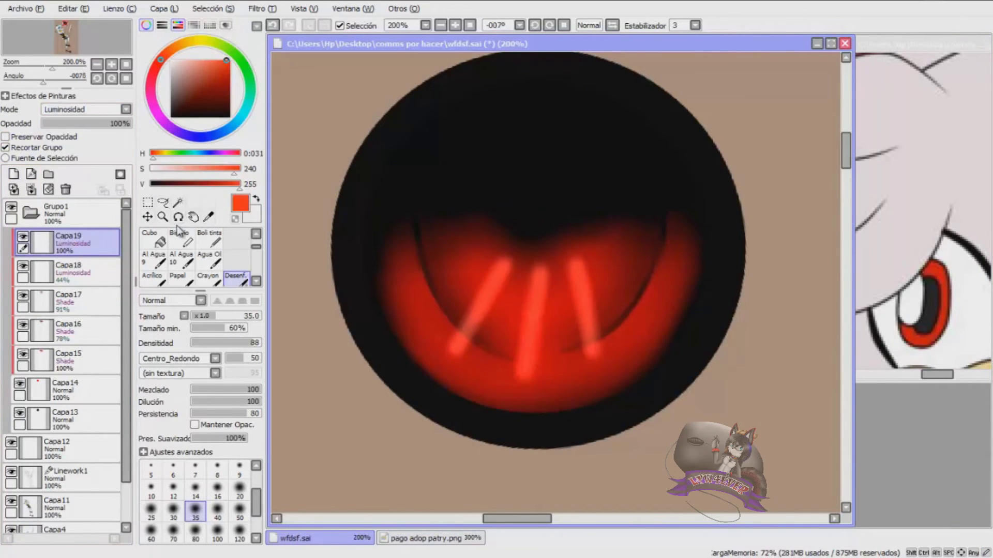
- Stamp a solid orange-red circle over the middle of the iris with the Bolígrafo pen at size 160
{"action": "left_click", "coordinate": [155, 238]}
{"action": "left_click", "coordinate": [195, 510]}
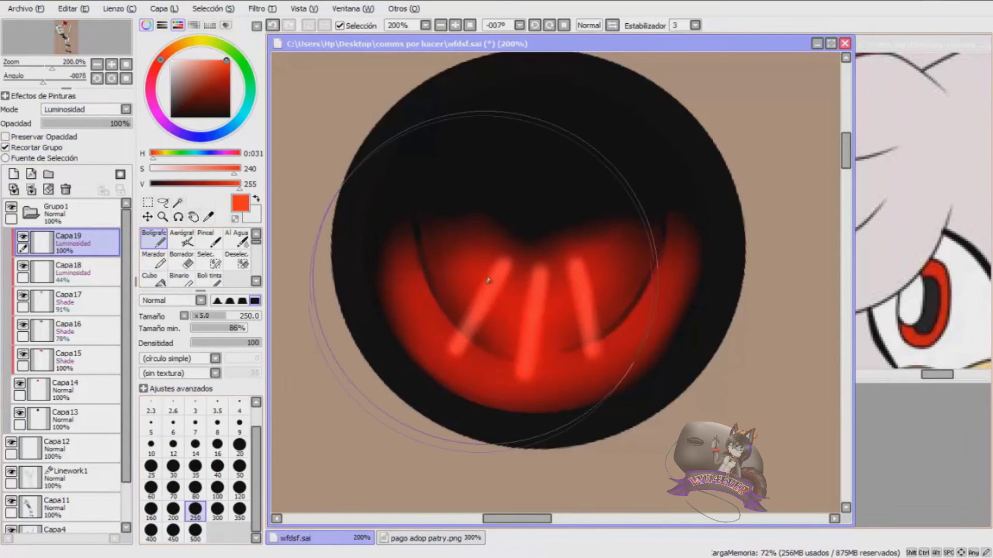
{"action": "left_click", "coordinate": [151, 509]}
{"action": "left_click", "coordinate": [543, 227]}
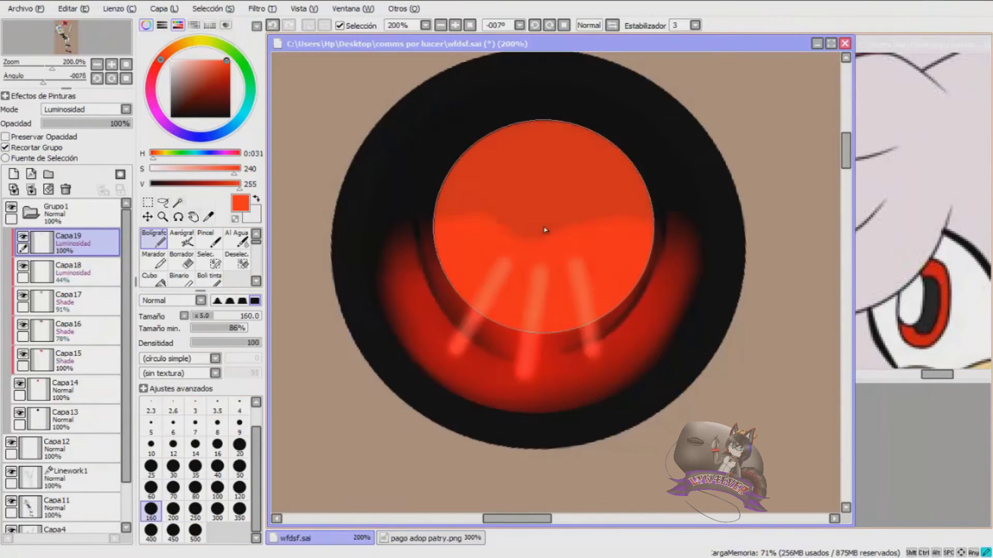
{"action": "left_click", "coordinate": [186, 264]}
{"action": "mouse_move", "coordinate": [546, 195]}
{"action": "left_mouse_down"}
{"action": "mouse_move", "coordinate": [541, 215]}
{"action": "mouse_move", "coordinate": [561, 155]}
{"action": "left_mouse_up"}
{"action": "key", "text": "ctrl+z"}
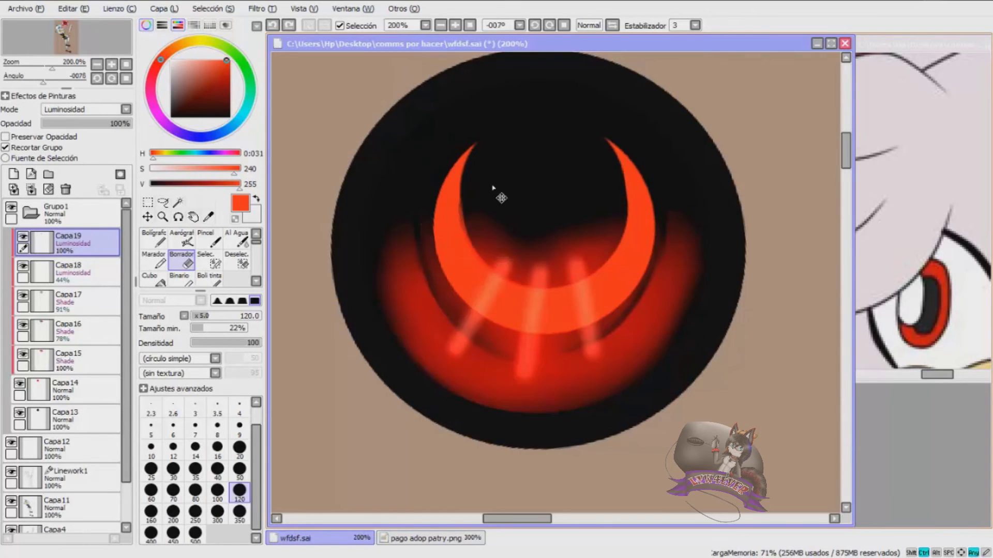
{"action": "key", "text": "ctrl+z"}
{"action": "key", "text": "ctrl+z"}
{"action": "key", "text": "ctrl+z"}
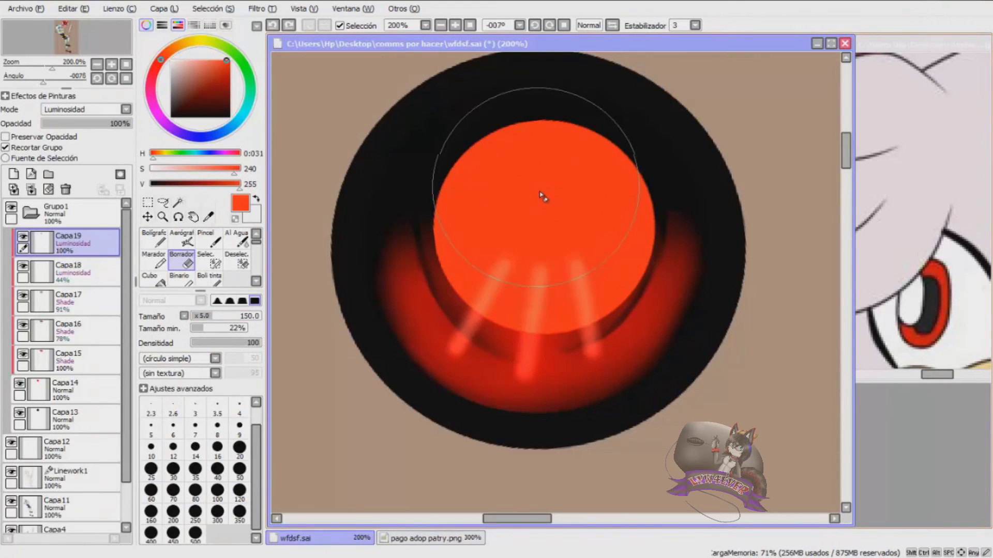
- Undo and restore the erasing of the orange-red circle's upper part, keeping it cut down to a lower crescent
{"action": "key", "text": "ctrl+y"}
{"action": "key", "text": "ctrl+y"}
{"action": "key", "text": "ctrl+y"}
{"action": "key", "text": "ctrl+z"}
{"action": "key", "text": "ctrl+z"}
{"action": "key", "text": "ctrl+z"}
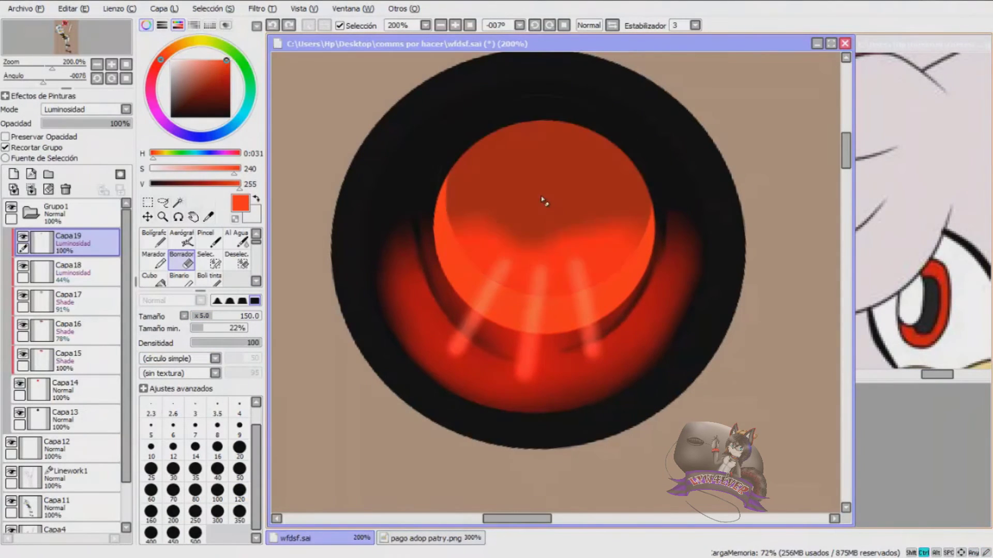
{"action": "key", "text": "ctrl+y"}
{"action": "key", "text": "ctrl+y"}
{"action": "key", "text": "ctrl+y"}
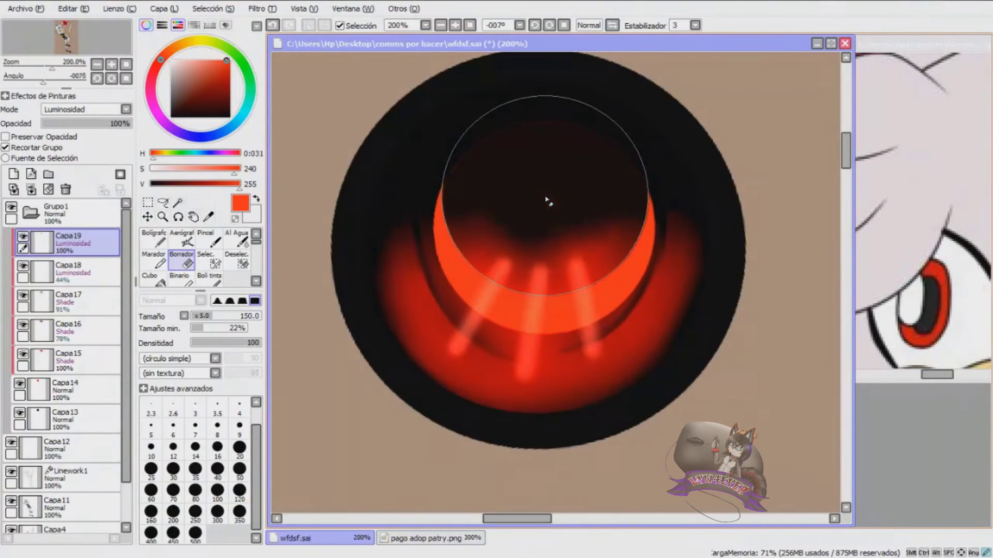
- Move the orange-red crescent slightly lower in the iris and reduce Capa19's opacity to 37%
{"action": "left_click_drag", "start_coordinate": [549, 311], "coordinate": [549, 331]}
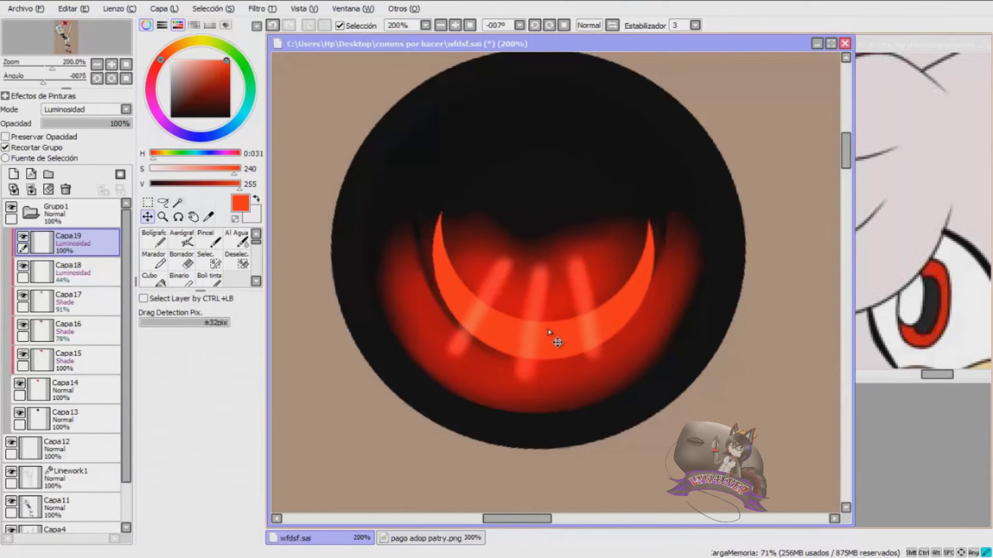
{"action": "left_click_drag", "start_coordinate": [126, 123], "coordinate": [75, 124]}
- Add a clipped Luminosidad layer above Capa19 and stamp a size 250 orange-red Bolígrafo circle over the lower iris
{"action": "key", "text": "ctrl+shift+n"}
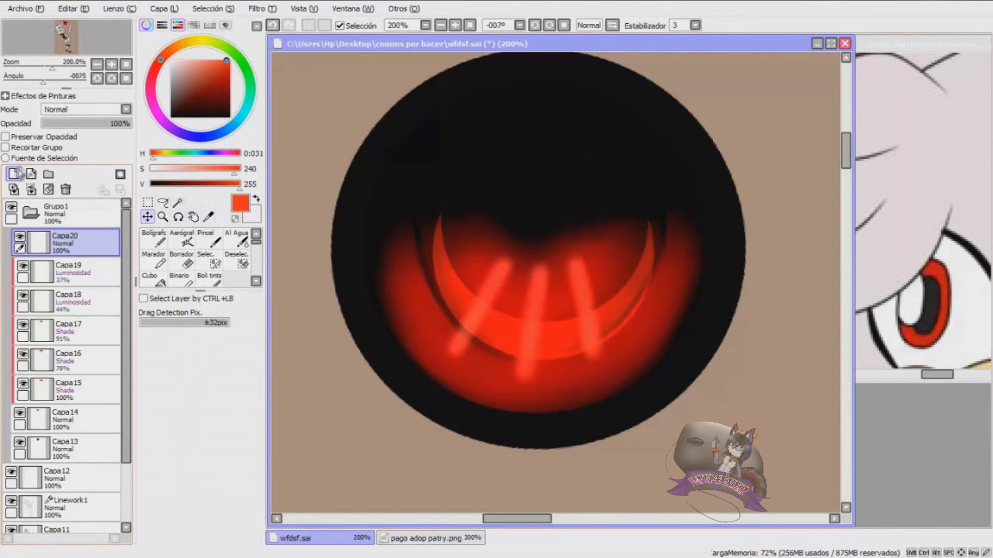
{"action": "left_click", "coordinate": [83, 109]}
{"action": "left_click", "coordinate": [77, 159]}
{"action": "left_click", "coordinate": [154, 239]}
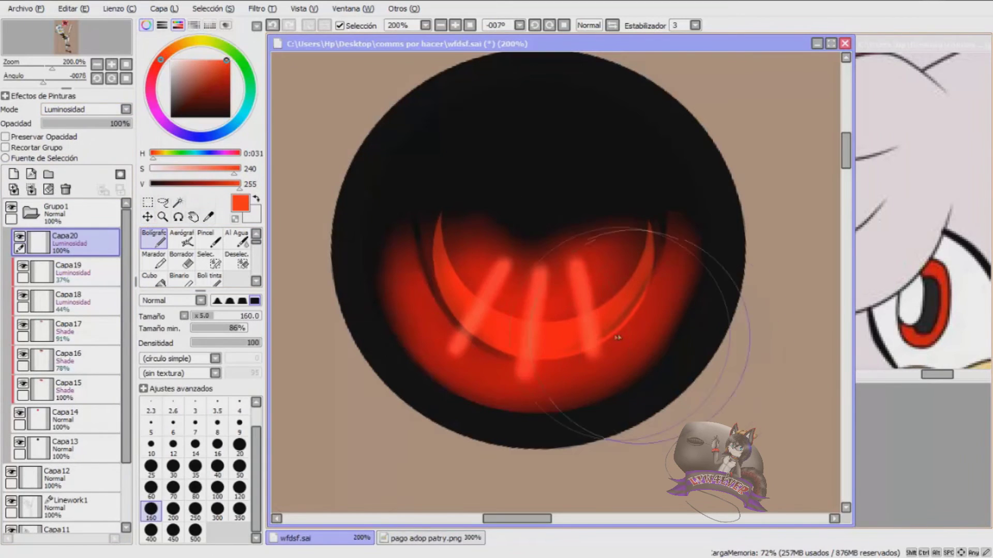
{"action": "left_click", "coordinate": [195, 510]}
{"action": "left_click_drag", "start_coordinate": [487, 355], "coordinate": [533, 331]}
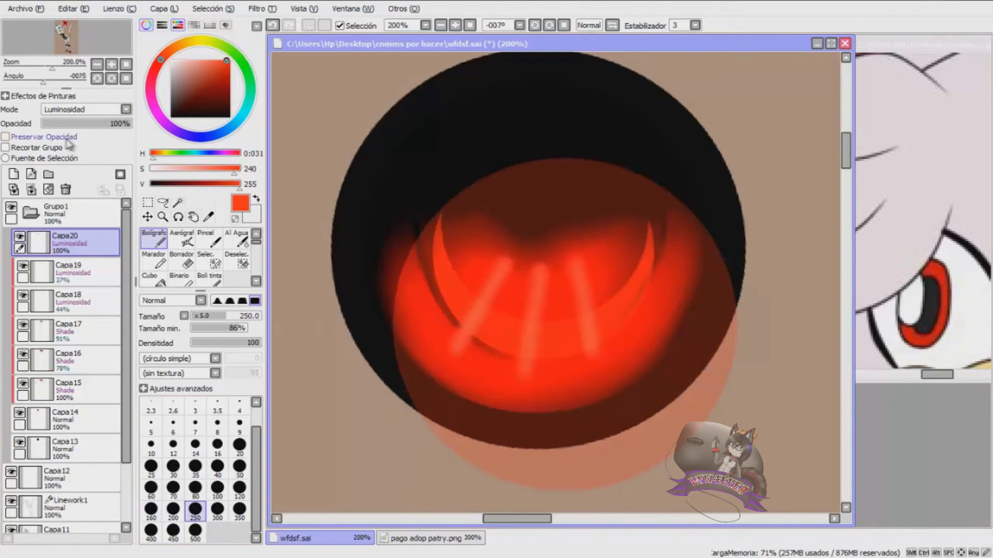
{"action": "left_click", "coordinate": [5, 147]}
- Soften the edges of the large stamped glow with the Desenf. blur brush at sizes 200 and 250, undoing the last excessive blur
{"action": "scroll", "coordinate": [197, 254], "scroll_direction": "down", "scroll_amount": 2}
{"action": "left_click", "coordinate": [237, 260]}
{"action": "left_click", "coordinate": [187, 358]}
{"action": "left_click", "coordinate": [181, 372]}
{"action": "scroll", "coordinate": [207, 496], "scroll_direction": "down", "scroll_amount": 2}
{"action": "left_click", "coordinate": [173, 511]}
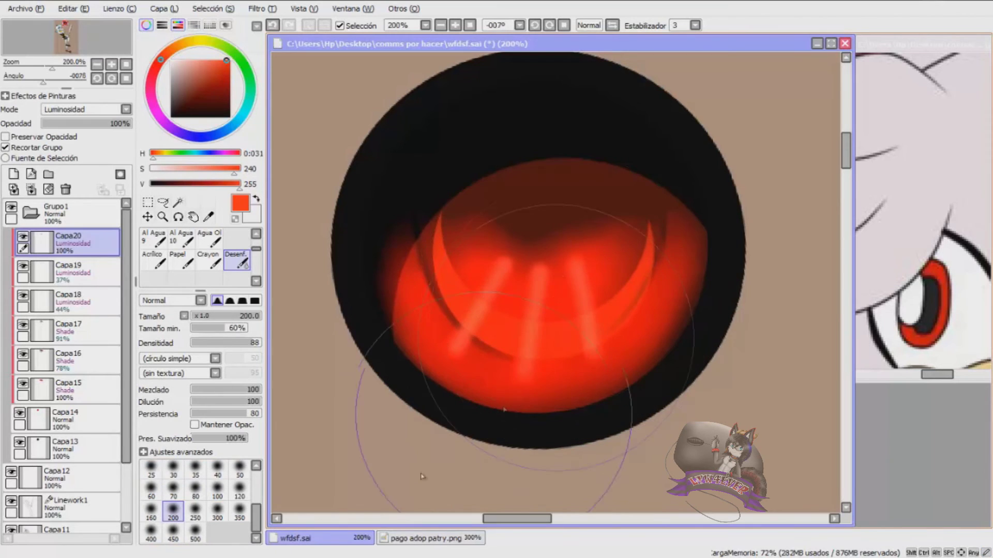
{"action": "left_click", "coordinate": [195, 511]}
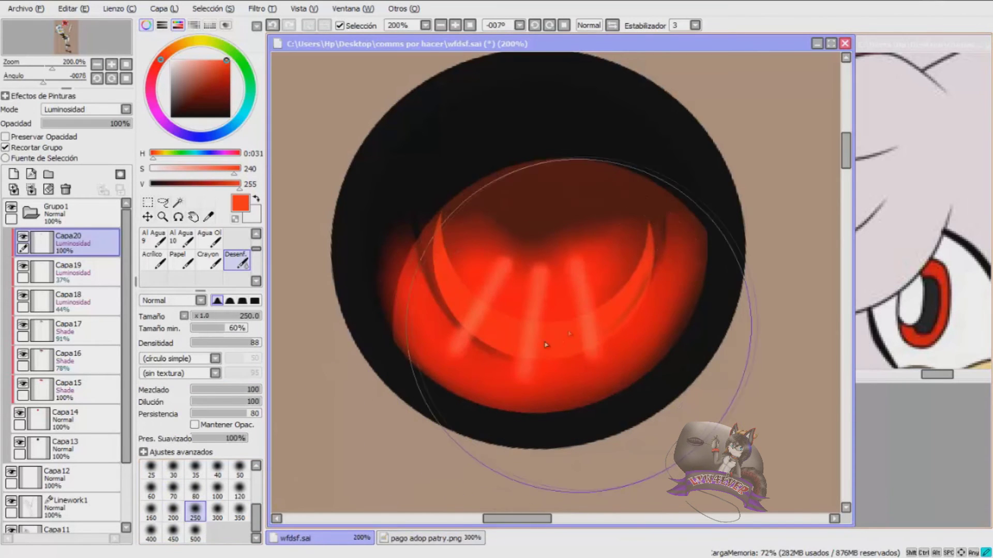
{"action": "mouse_move", "coordinate": [604, 317]}
{"action": "left_mouse_down"}
{"action": "mouse_move", "coordinate": [589, 375]}
{"action": "mouse_move", "coordinate": [428, 441]}
{"action": "left_mouse_up"}
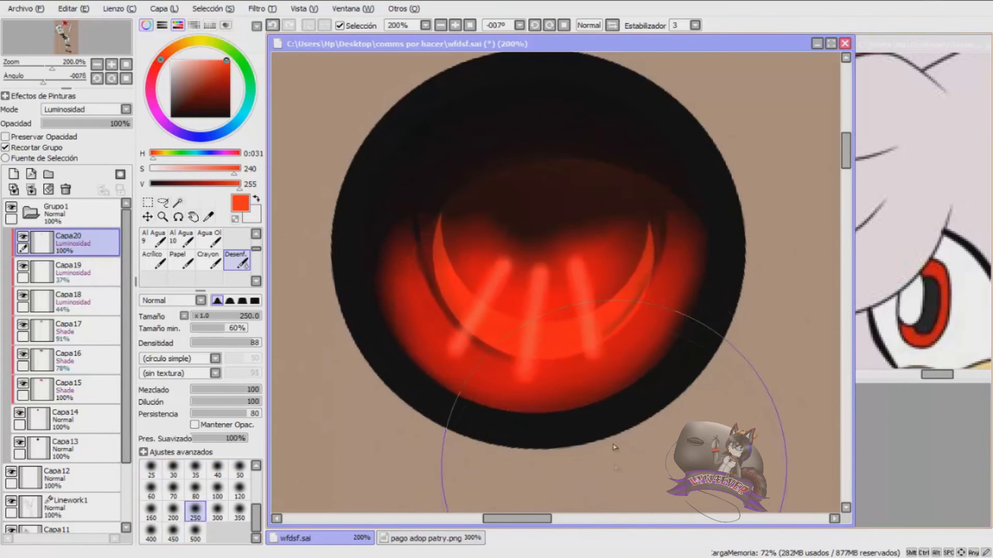
{"action": "key", "text": "ctrl+z"}
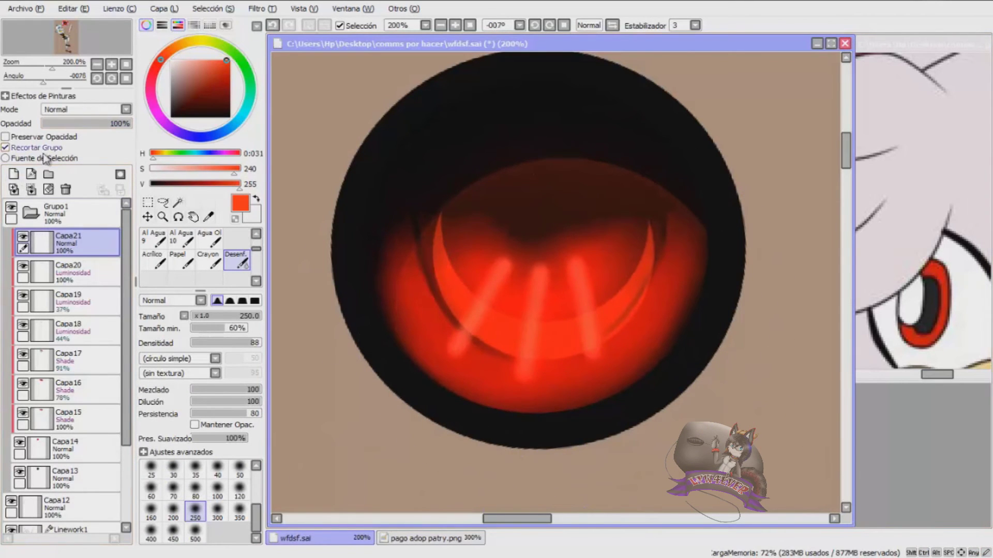
- Paint two orange-red highlight spots in the iris's upper-left dark area with the Aerógrafo, a large one at size 35 and a small one at size 6
{"action": "scroll", "coordinate": [197, 253], "scroll_direction": "up", "scroll_amount": 3}
{"action": "left_click", "coordinate": [181, 240]}
{"action": "scroll", "coordinate": [464, 124], "scroll_direction": "up", "scroll_amount": 2}
{"action": "left_click_drag", "start_coordinate": [425, 143], "coordinate": [459, 112]}
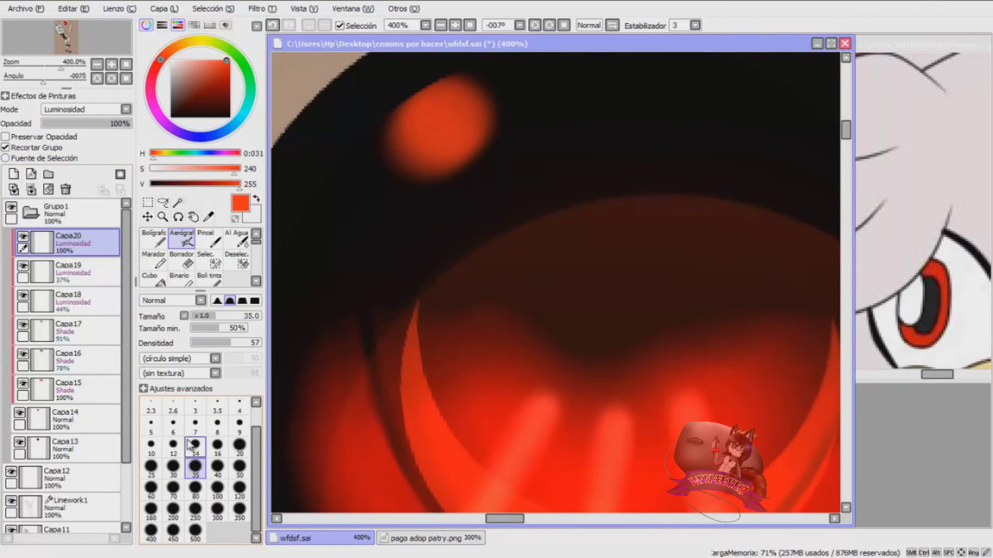
{"action": "left_click", "coordinate": [173, 425]}
{"action": "scroll", "coordinate": [402, 212], "scroll_direction": "down", "scroll_amount": 4}
- Collapse the Grupo1 folder and merge it into a single layer
{"action": "left_click", "coordinate": [57, 209]}
{"action": "left_click", "coordinate": [30, 212]}
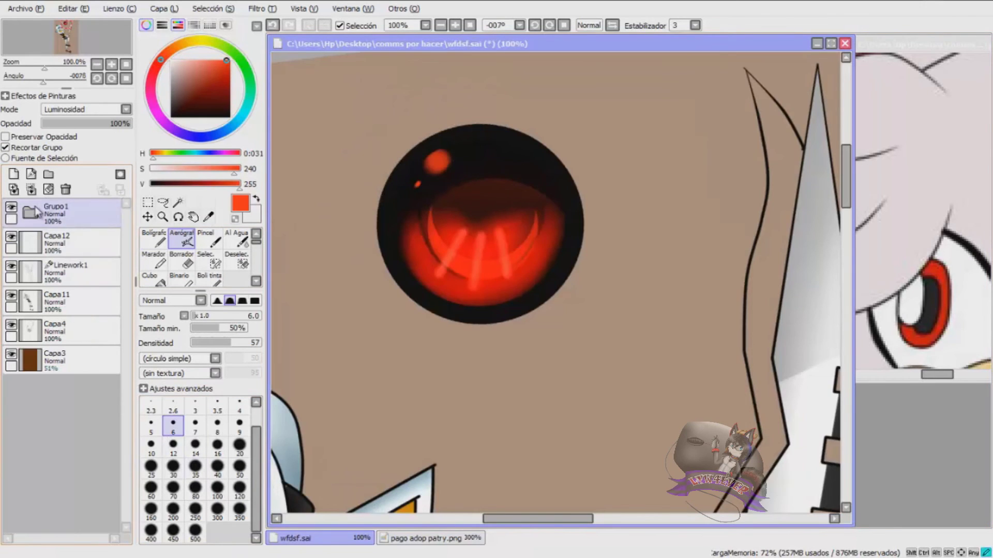
{"action": "left_click", "coordinate": [31, 190]}
{"action": "key", "text": "ctrl+t"}
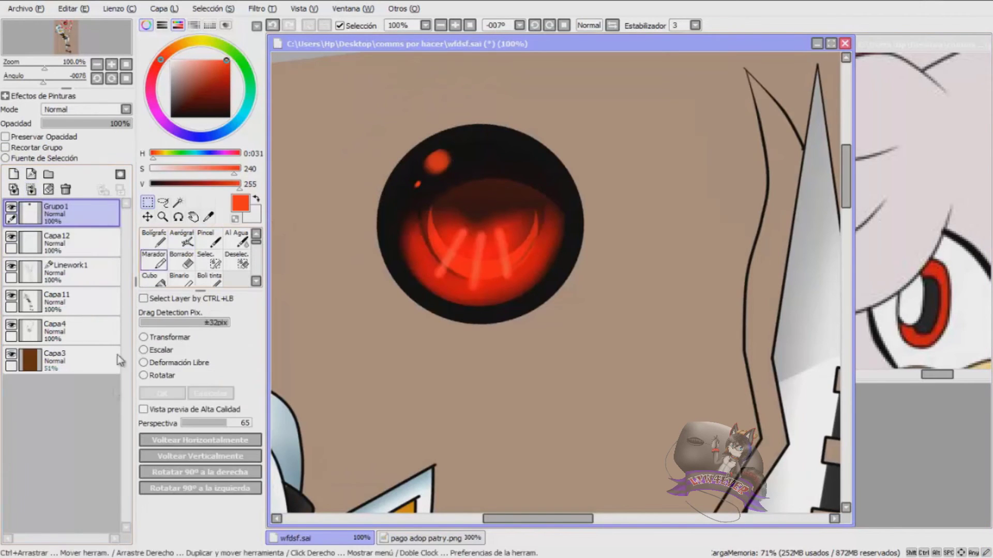
{"action": "left_click", "coordinate": [209, 392]}
{"action": "scroll", "coordinate": [425, 240], "scroll_direction": "down", "scroll_amount": 4}
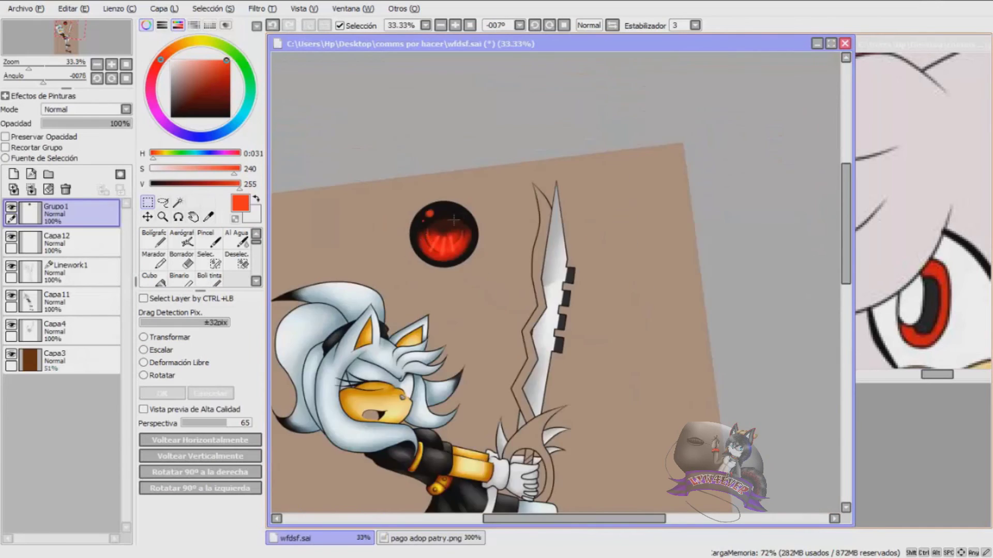
{"action": "scroll", "coordinate": [393, 269], "scroll_direction": "up", "scroll_amount": 1}
{"action": "left_click_drag", "start_coordinate": [357, 167], "coordinate": [523, 259]}
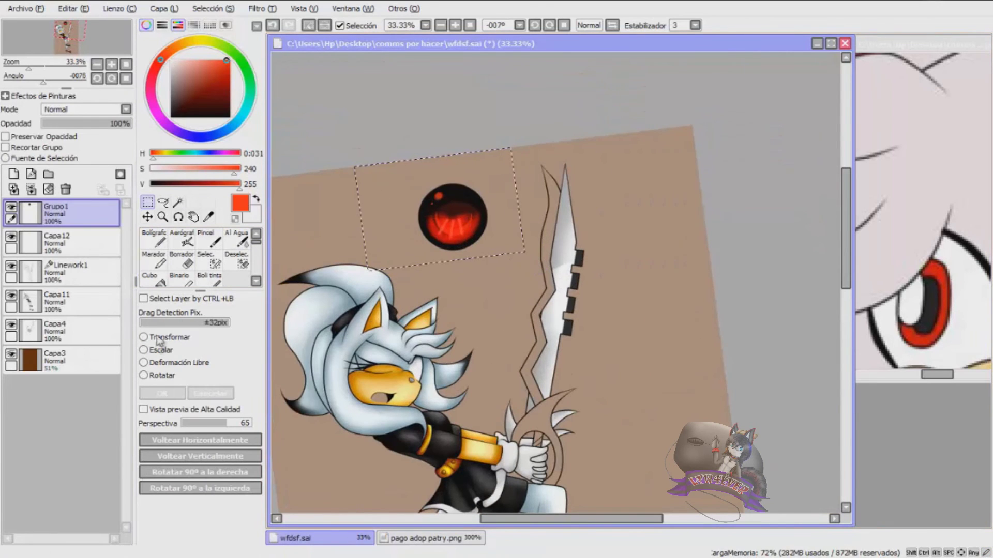
{"action": "left_click", "coordinate": [163, 337]}
{"action": "left_click_drag", "start_coordinate": [415, 188], "coordinate": [464, 191]}
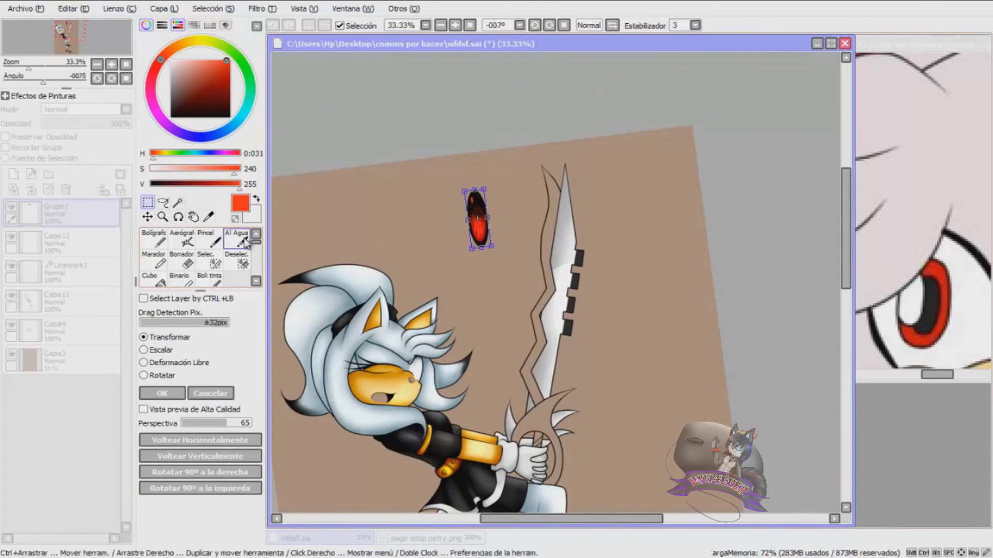
{"action": "left_click_drag", "start_coordinate": [313, 159], "coordinate": [334, 146]}
{"action": "key", "text": "Escape"}
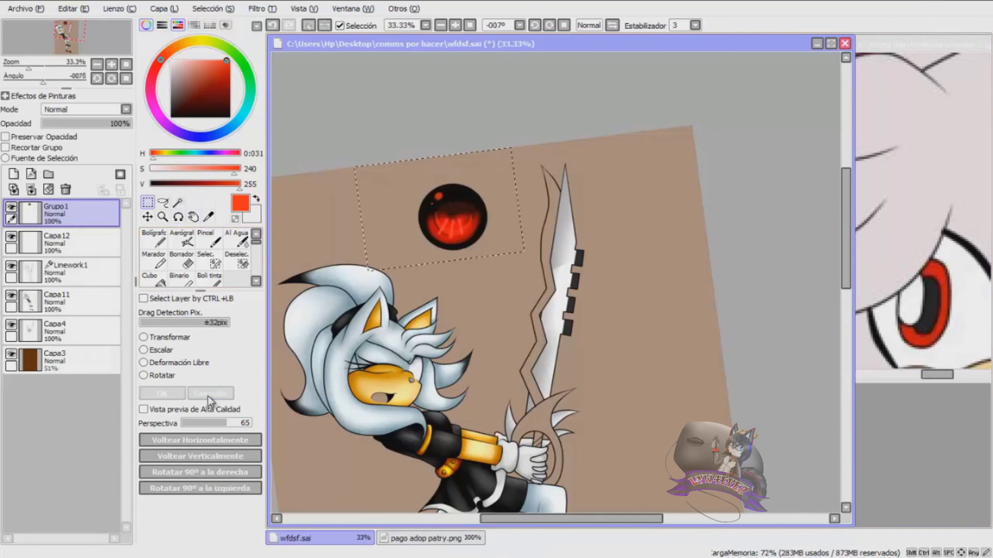
- Rotate the canvas view back to 0° and move the Grupo1 layer below Capa11 in the layer stack
{"action": "key", "text": "alt+space"}
{"action": "left_click_drag", "start_coordinate": [357, 147], "coordinate": [397, 137]}
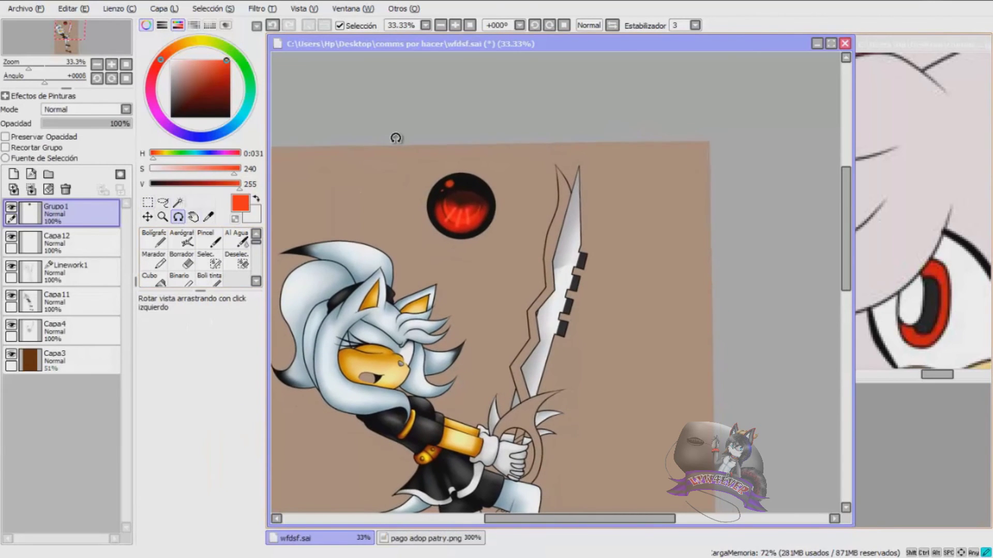
{"action": "left_click", "coordinate": [147, 216]}
{"action": "left_click_drag", "start_coordinate": [77, 212], "coordinate": [108, 294]}
- Erase stray pixels around the eye on Grupo1 with the Borrador at size 500, using the transform box to check for leftovers
{"action": "key", "text": "ctrl+t"}
{"action": "left_click", "coordinate": [209, 394]}
{"action": "left_click", "coordinate": [181, 261]}
{"action": "left_click", "coordinate": [195, 535]}
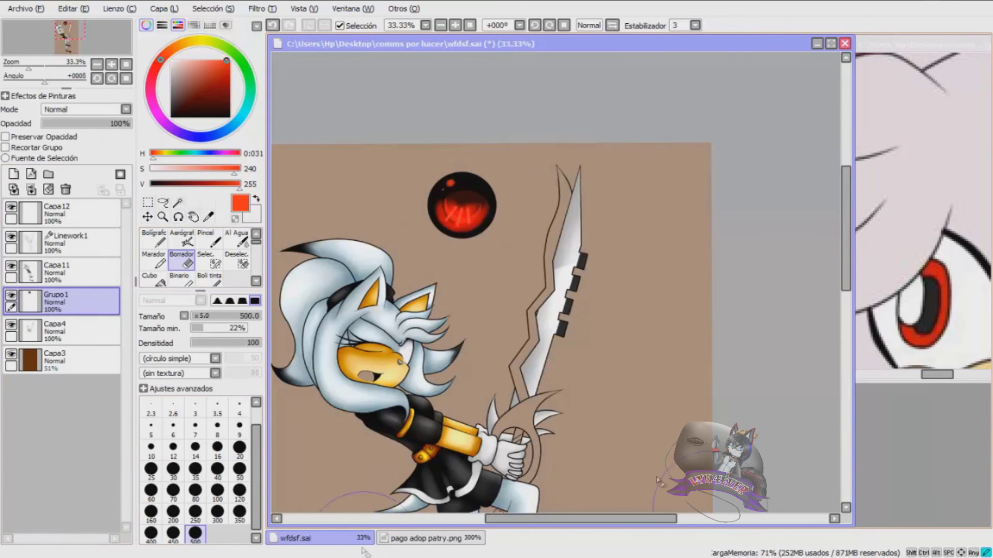
{"action": "key", "text": "ctrl+t"}
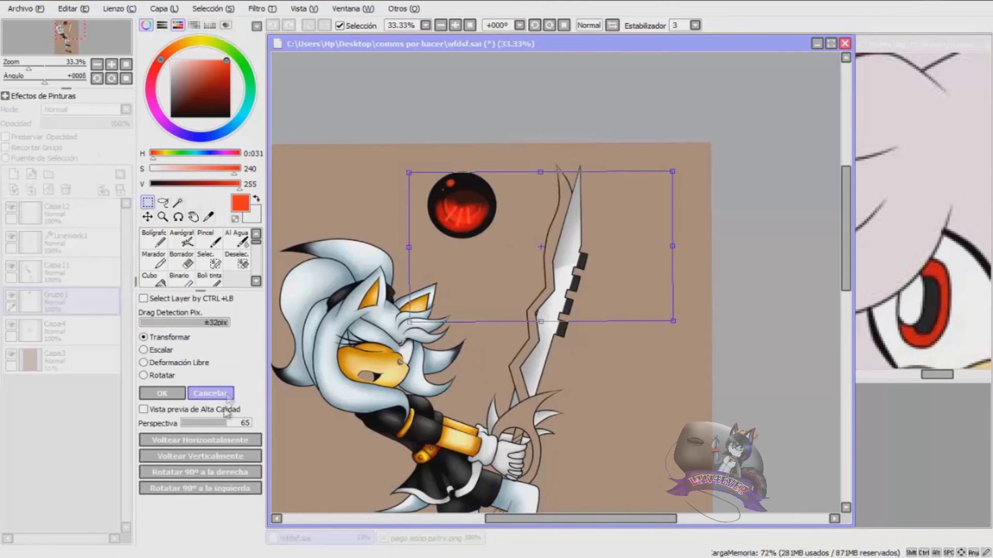
{"action": "left_click", "coordinate": [227, 396]}
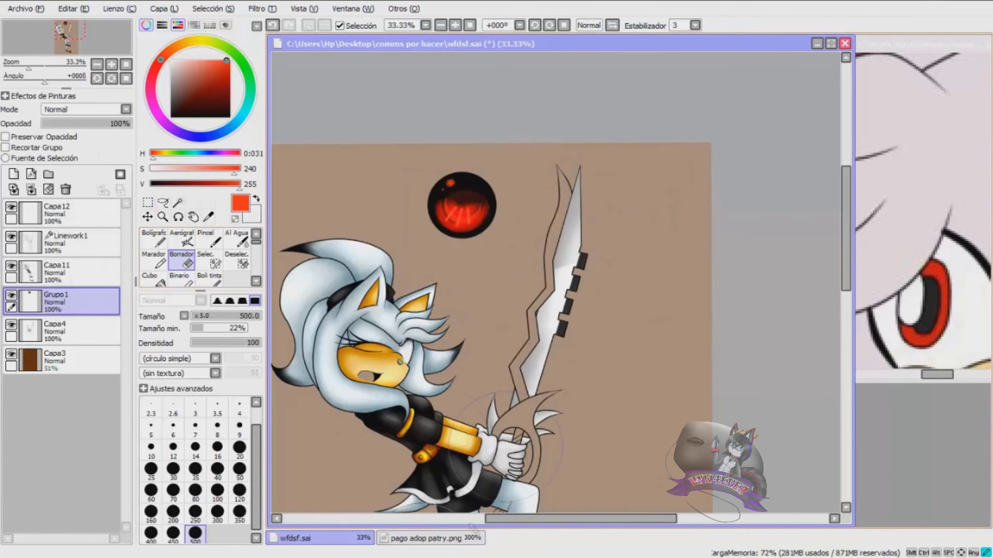
{"action": "key", "text": "ctrl+t"}
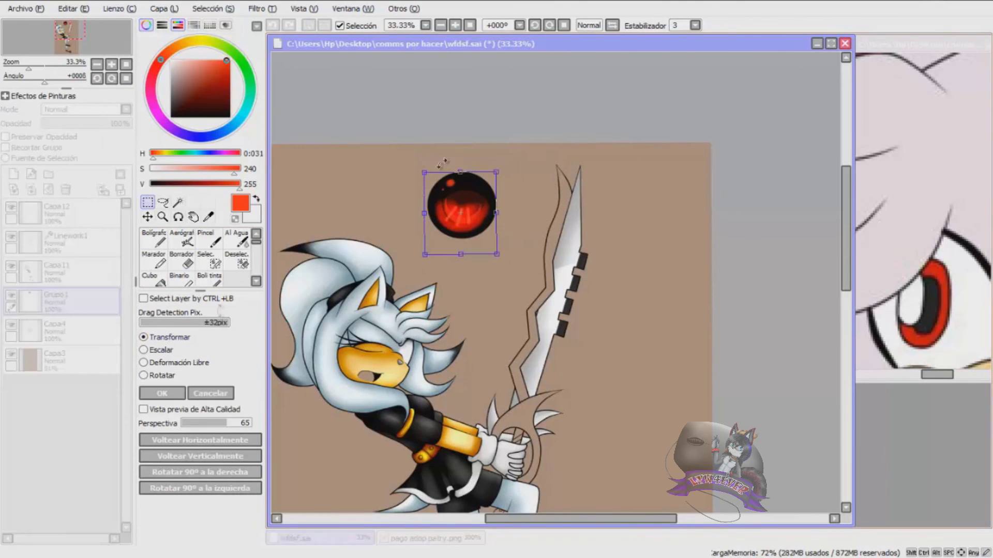
{"action": "left_click", "coordinate": [211, 395]}
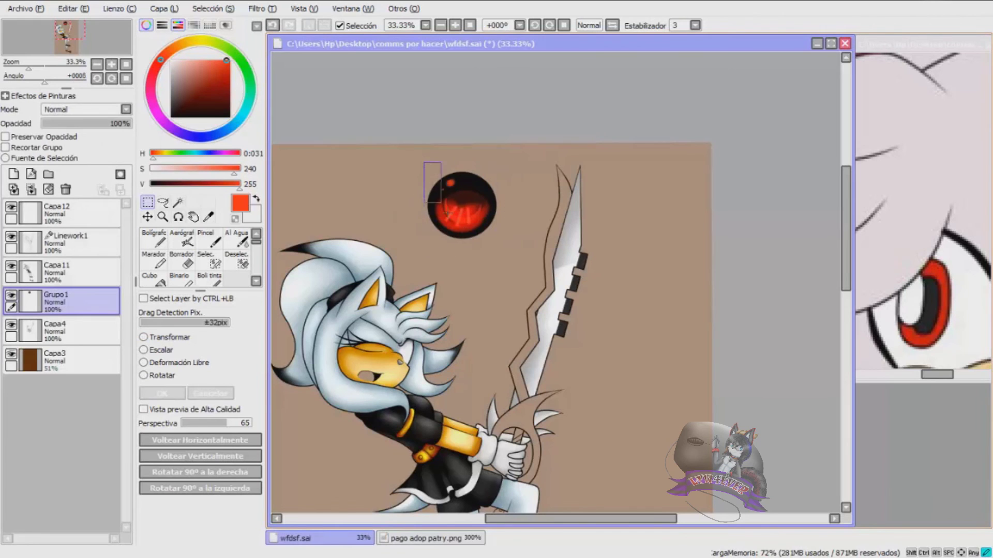
- Transform the finished iris into a small, narrow, tilted oval and place it over the character's visible eye white beside the muzzle
{"action": "key", "text": "ctrl+t"}
{"action": "left_click_drag", "start_coordinate": [424, 164], "coordinate": [468, 193]}
{"action": "left_click_drag", "start_coordinate": [484, 233], "coordinate": [403, 362]}
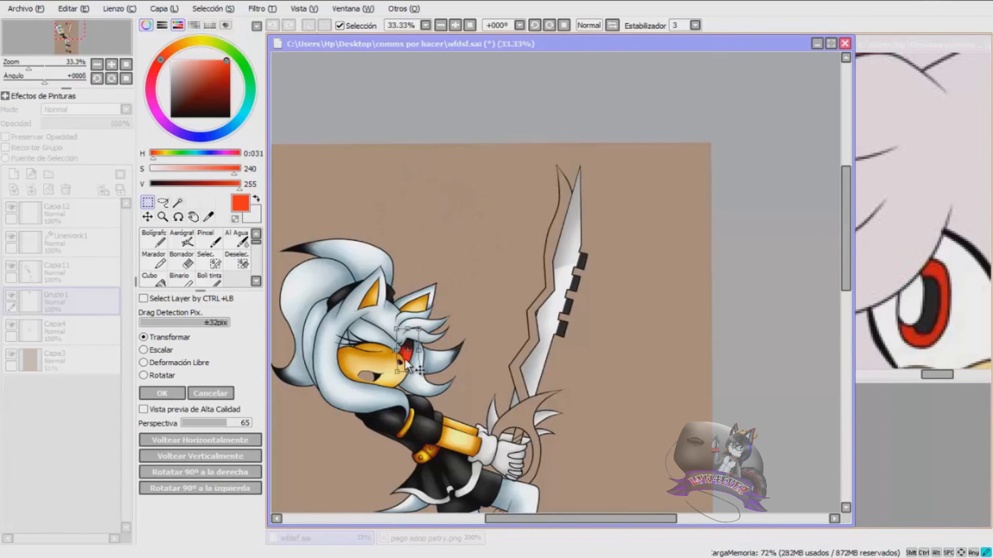
{"action": "scroll", "coordinate": [401, 357], "scroll_direction": "up", "scroll_amount": 3}
{"action": "left_click_drag", "start_coordinate": [373, 267], "coordinate": [427, 275]}
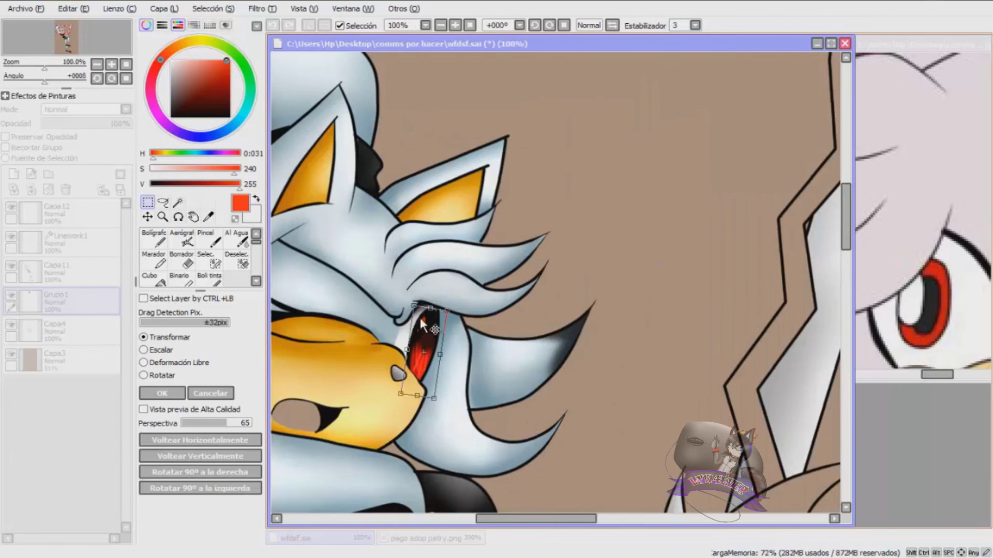
{"action": "mouse_move", "coordinate": [421, 338]}
{"action": "left_mouse_down"}
{"action": "mouse_move", "coordinate": [419, 318]}
{"action": "mouse_move", "coordinate": [413, 329]}
{"action": "left_mouse_up"}
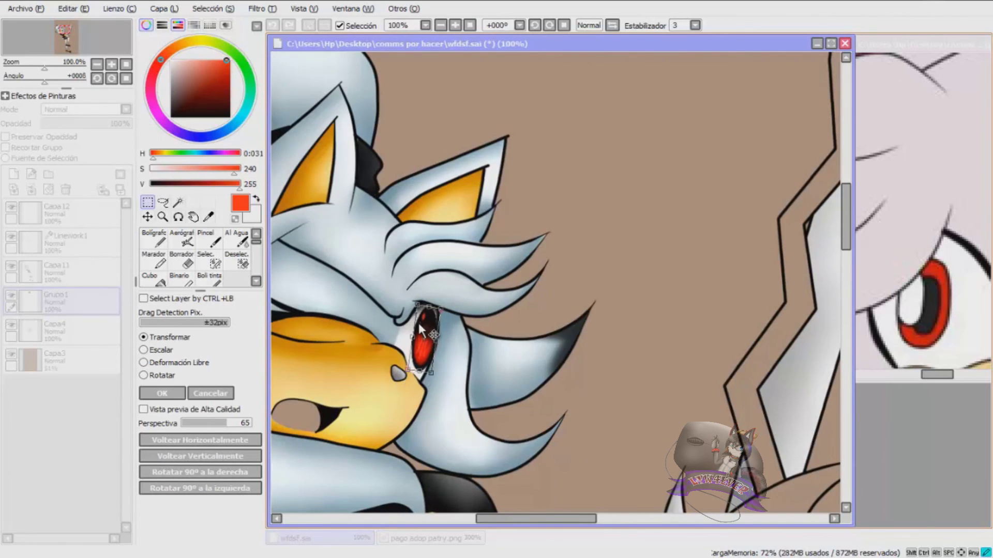
- Fine-tune the iris's size and position inside the eye white, apply the transformation and clear any selection
{"action": "scroll", "coordinate": [448, 351], "scroll_direction": "down", "scroll_amount": 2}
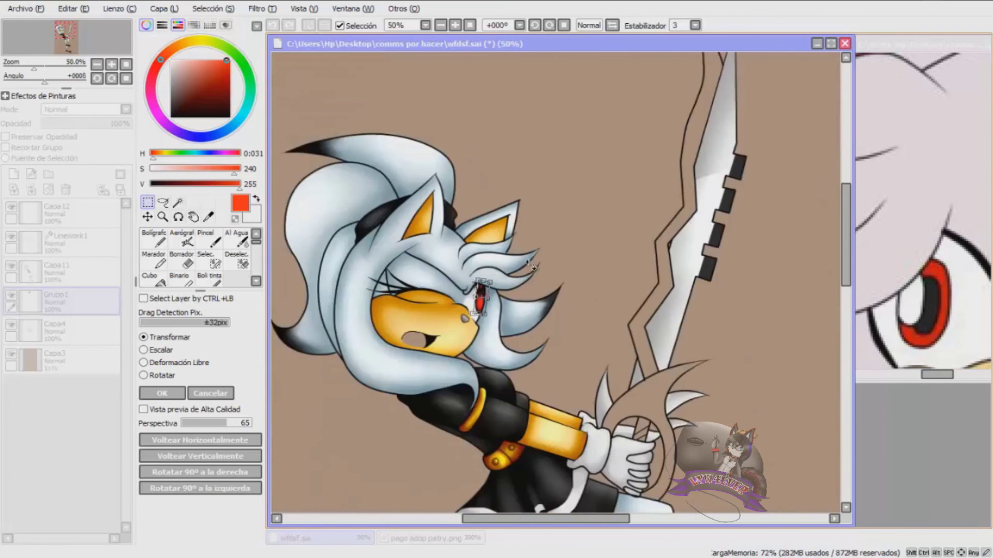
{"action": "scroll", "coordinate": [466, 341], "scroll_direction": "up", "scroll_amount": 3}
{"action": "left_click_drag", "start_coordinate": [485, 274], "coordinate": [498, 277]}
{"action": "left_click_drag", "start_coordinate": [487, 210], "coordinate": [470, 204]}
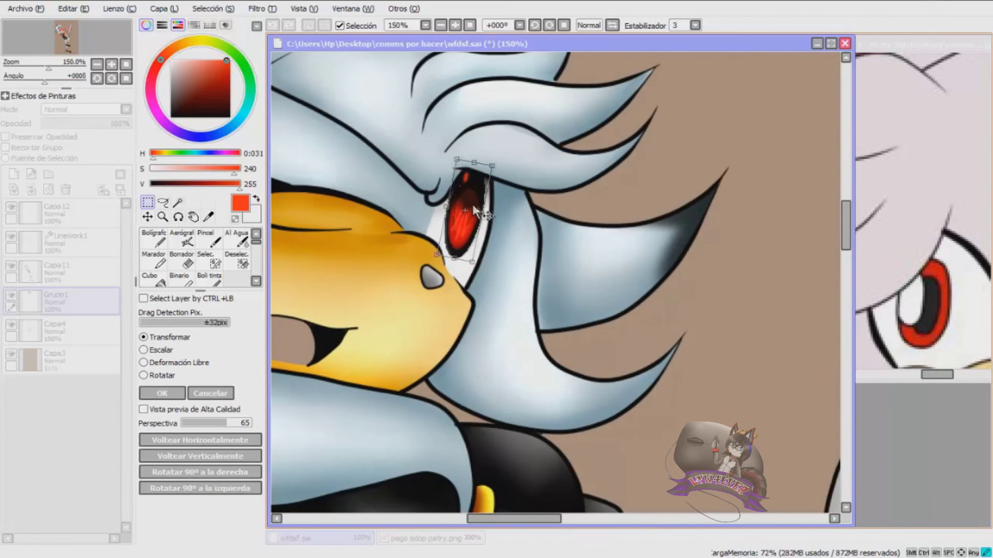
{"action": "scroll", "coordinate": [470, 204], "scroll_direction": "down", "scroll_amount": 2}
{"action": "left_click", "coordinate": [162, 393]}
{"action": "key", "text": "ctrl+d"}
{"action": "scroll", "coordinate": [374, 188], "scroll_direction": "down", "scroll_amount": 3}
{"action": "scroll", "coordinate": [373, 188], "scroll_direction": "up", "scroll_amount": 2}
{"action": "scroll", "coordinate": [374, 188], "scroll_direction": "down", "scroll_amount": 2}
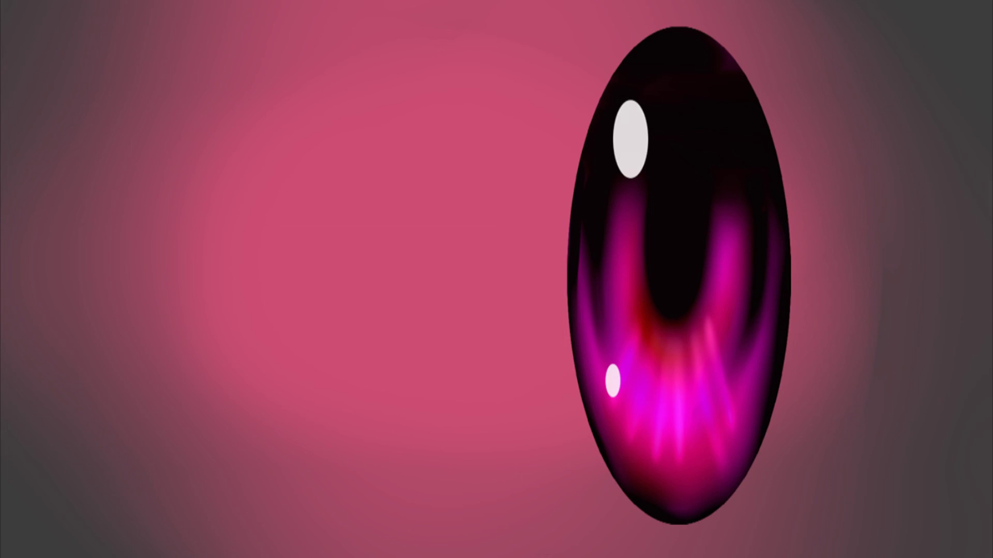